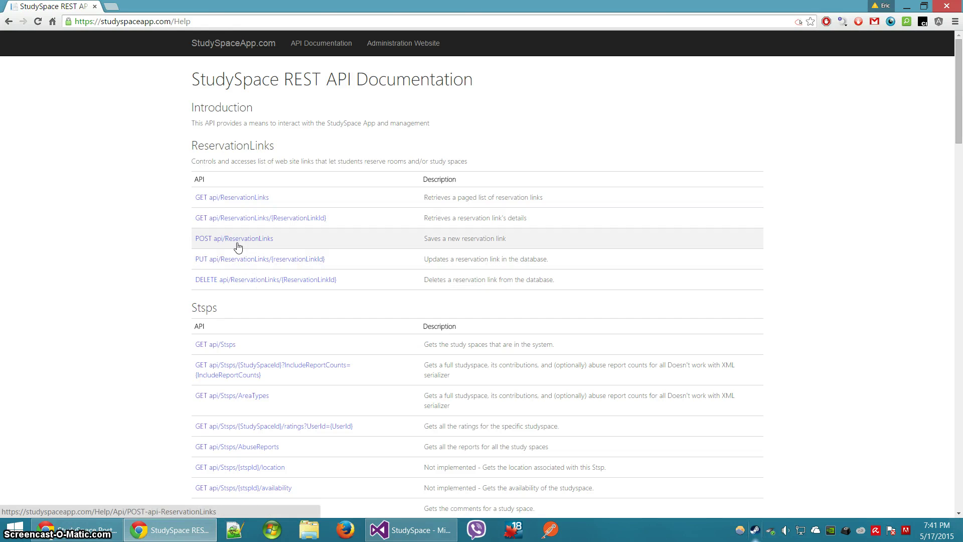
View the POST api/ReservationLinks help page, then go to the Administration Website login page
click(238, 245)
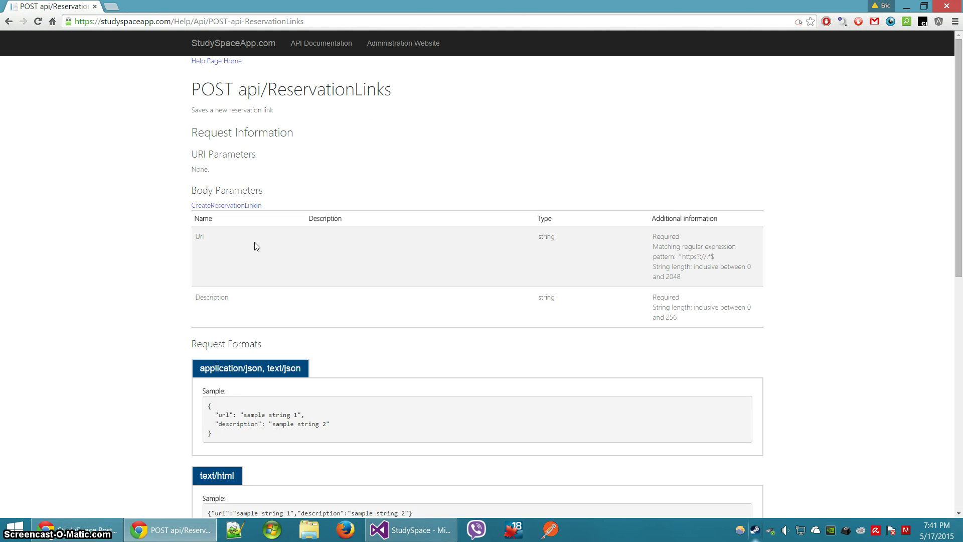
click(389, 43)
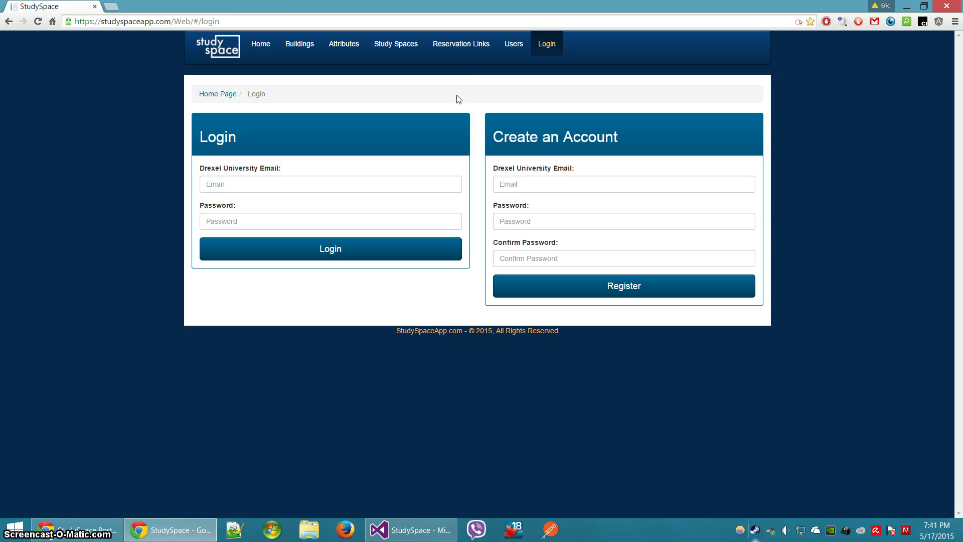
Log in with the administrator's Drexel email and password
click(320, 184)
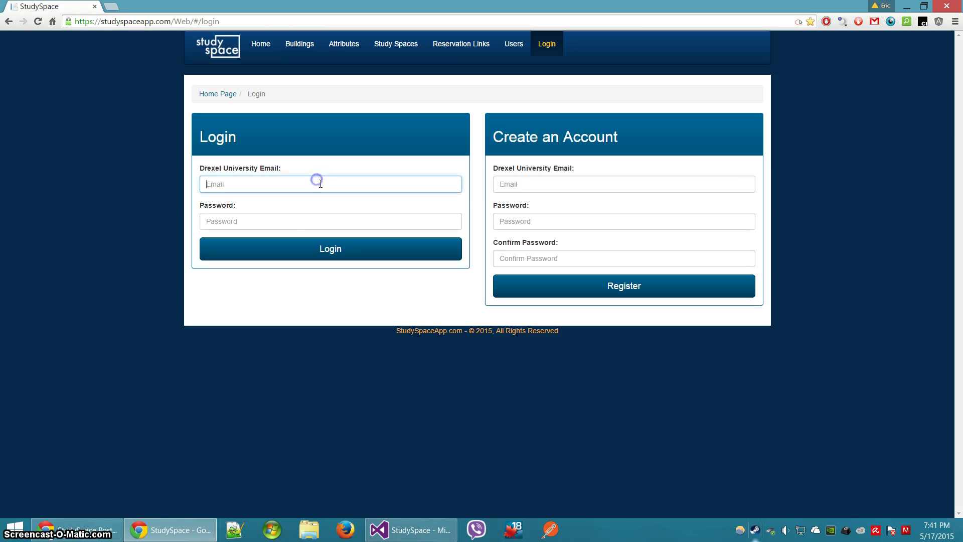
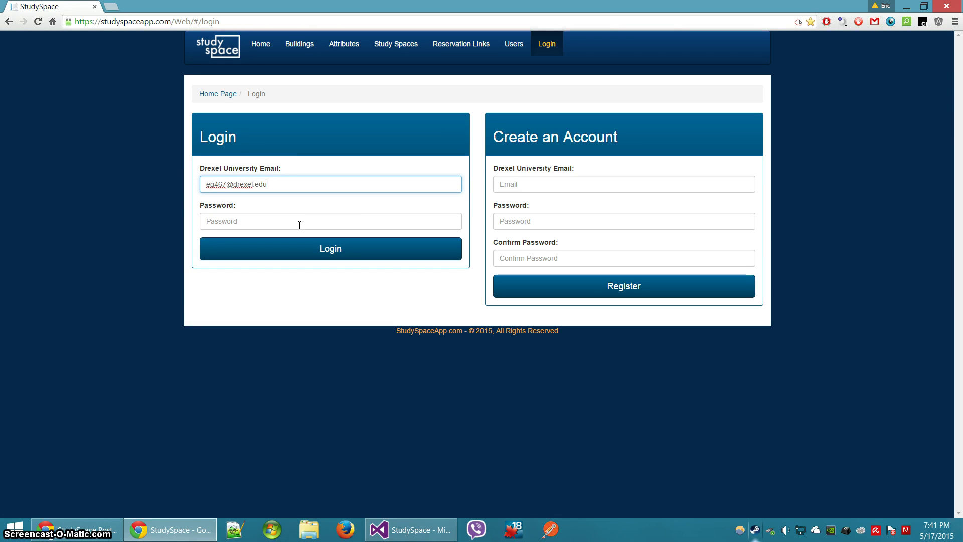
click(300, 226)
text(p)
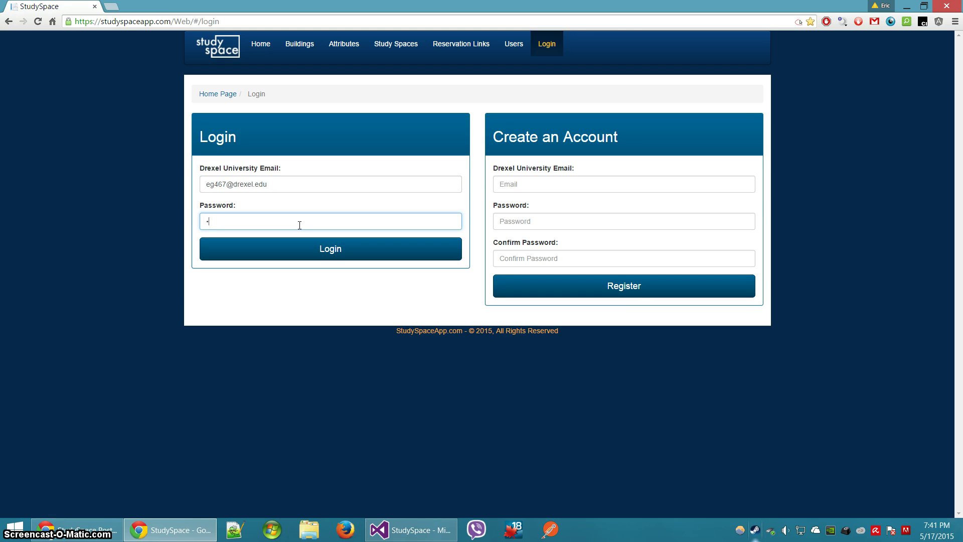
text(assword123)
key(Return)
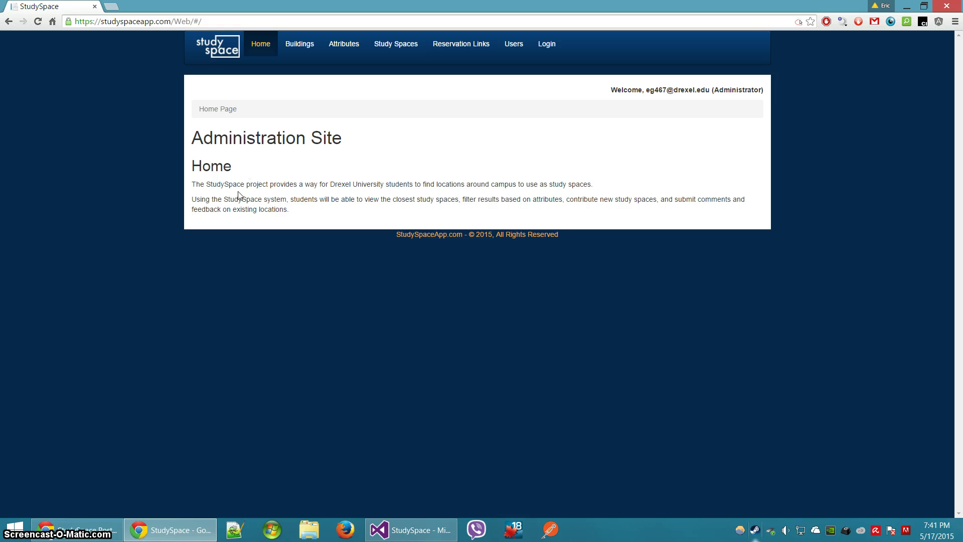
Browse the Buildings list and bring up the Add a New Building form
click(314, 45)
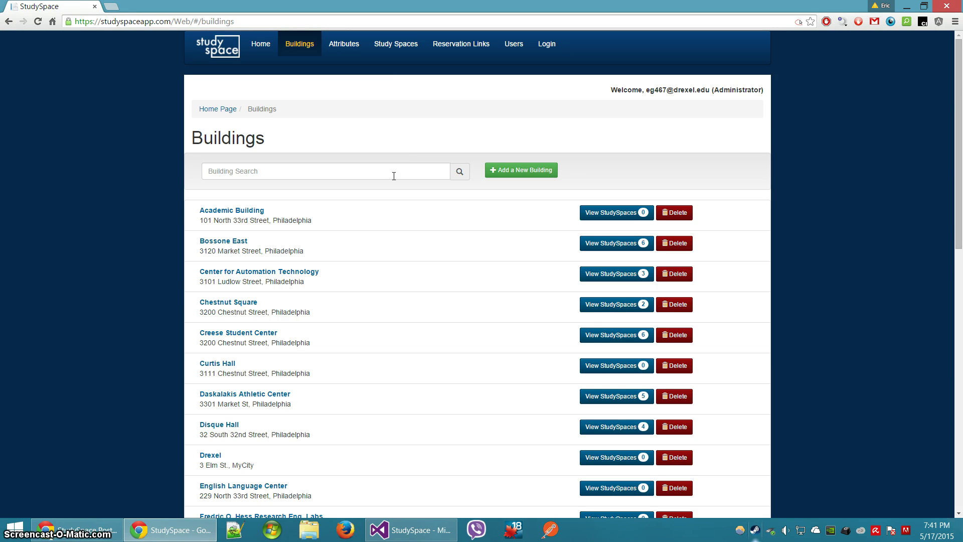
scroll(371, 247, down, 2)
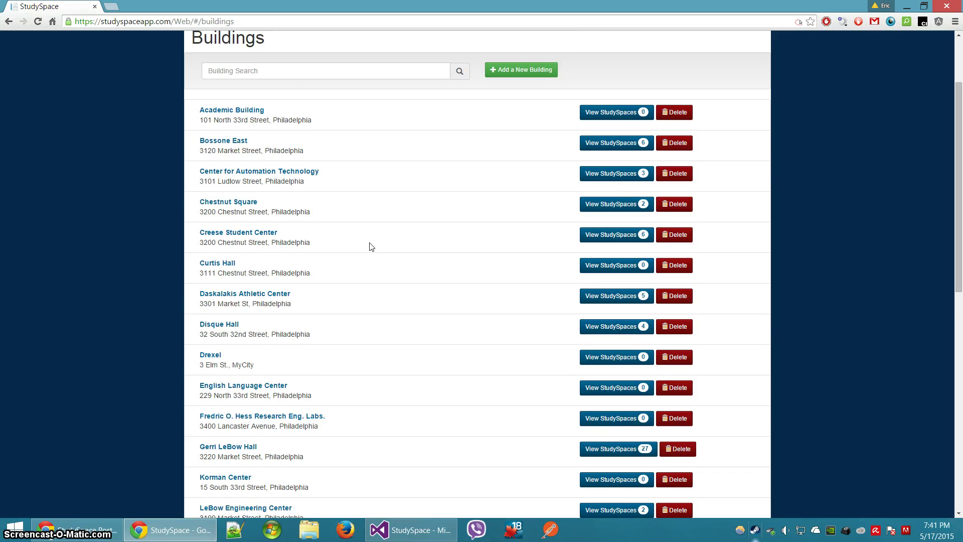
scroll(371, 247, down, 3)
scroll(368, 243, up, 1)
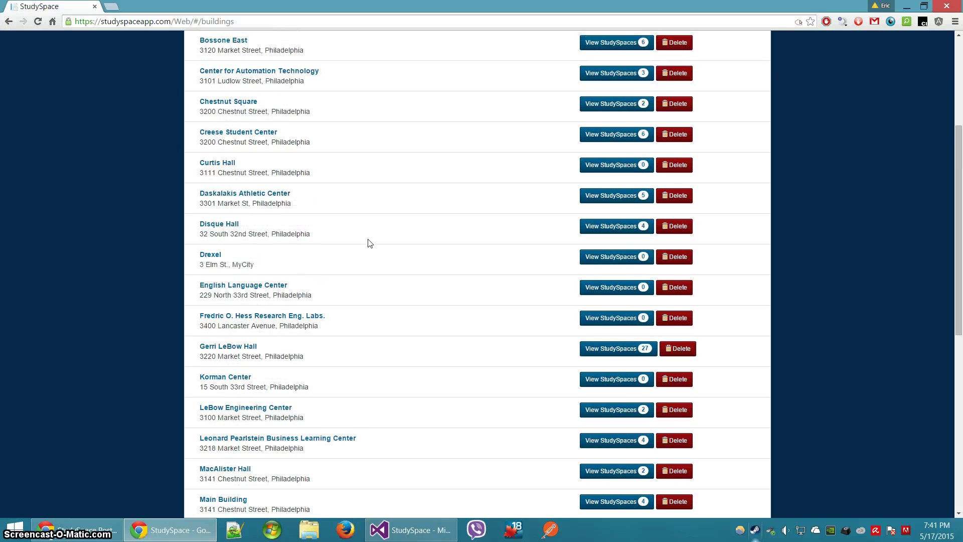
scroll(369, 244, up, 4)
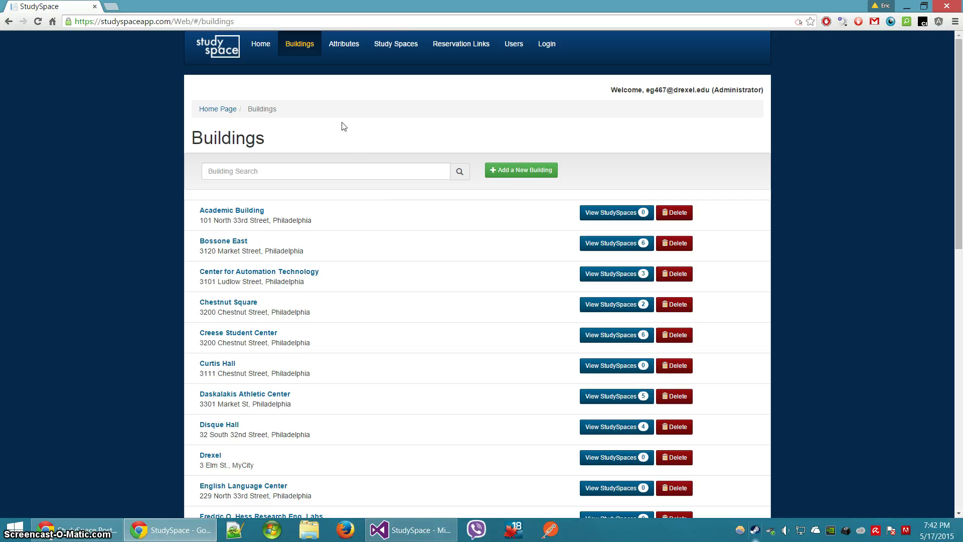
click(492, 171)
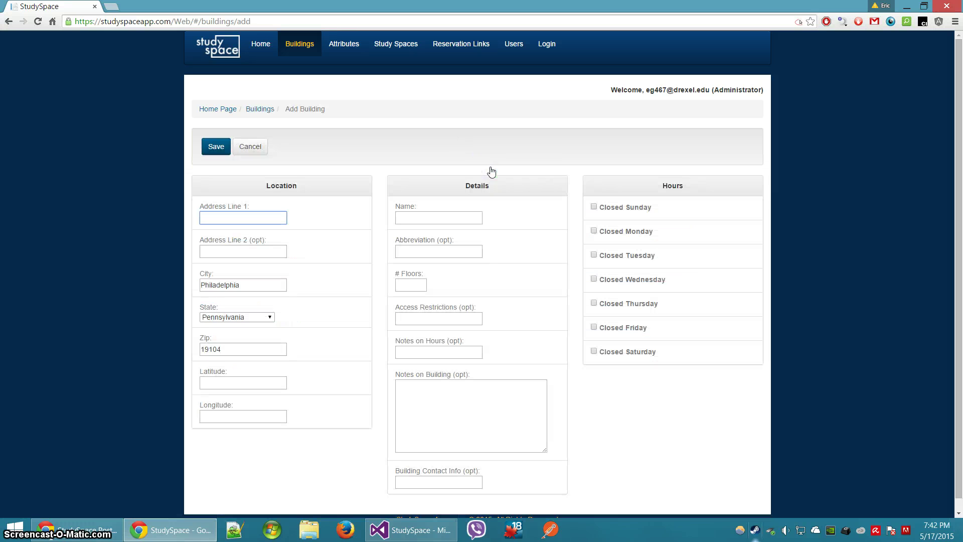
Enter 4000 Chestnut St as the address and autocomplete its coordinates
click(275, 218)
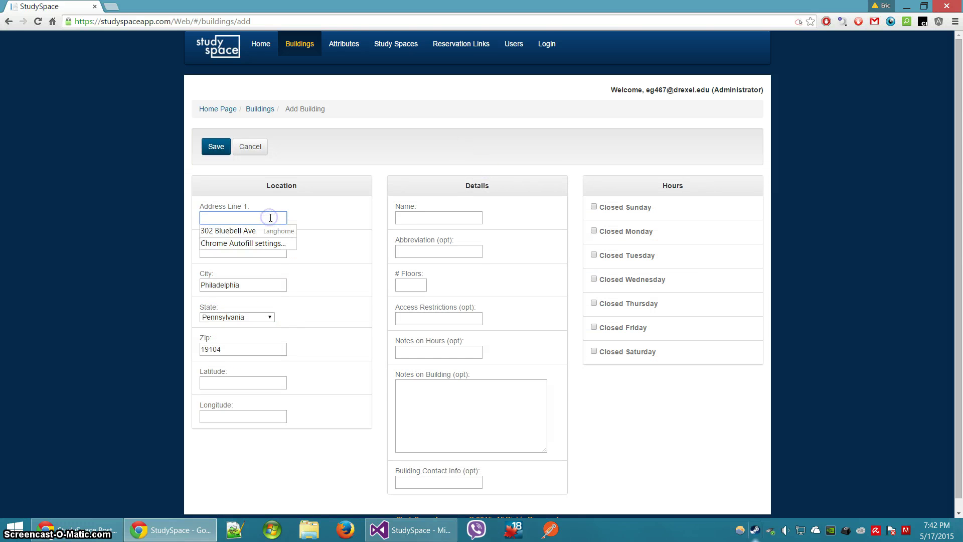
click(253, 302)
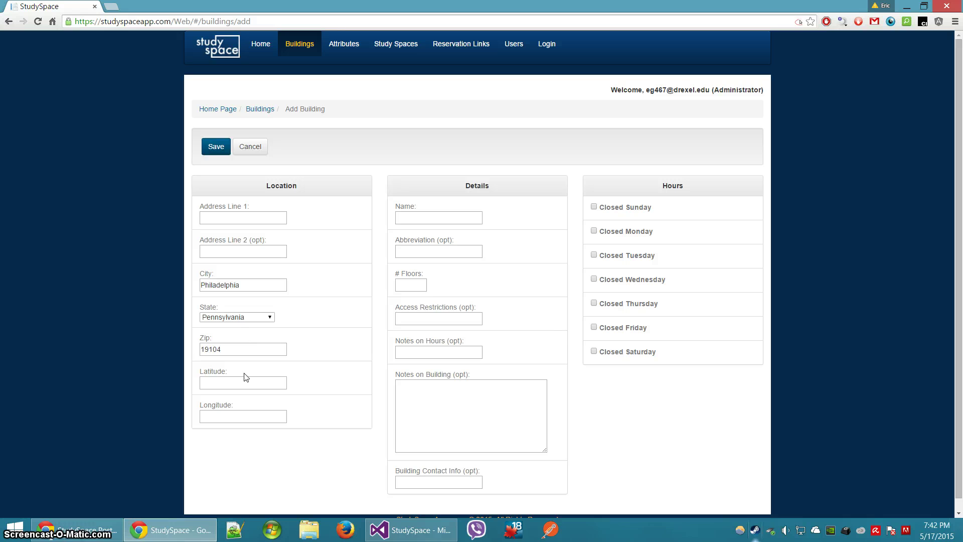
click(250, 215)
text(4000 )
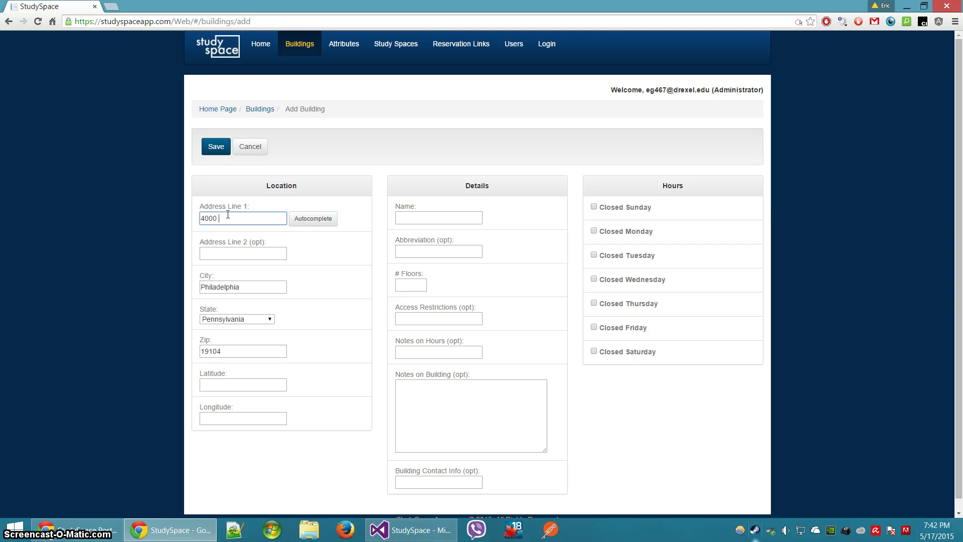
text(Chestnut st)
click(318, 219)
click(252, 242)
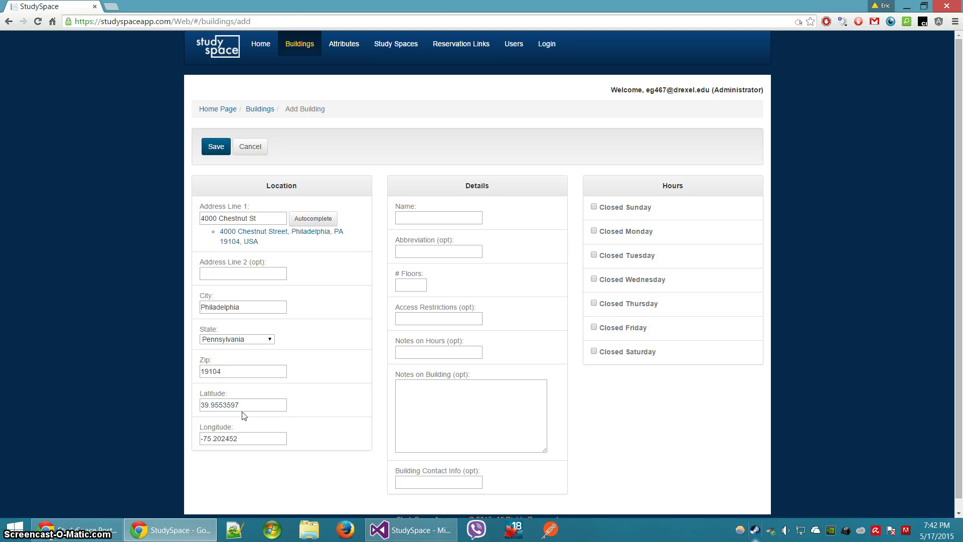
drag(244, 405, 188, 397)
drag(250, 439, 201, 428)
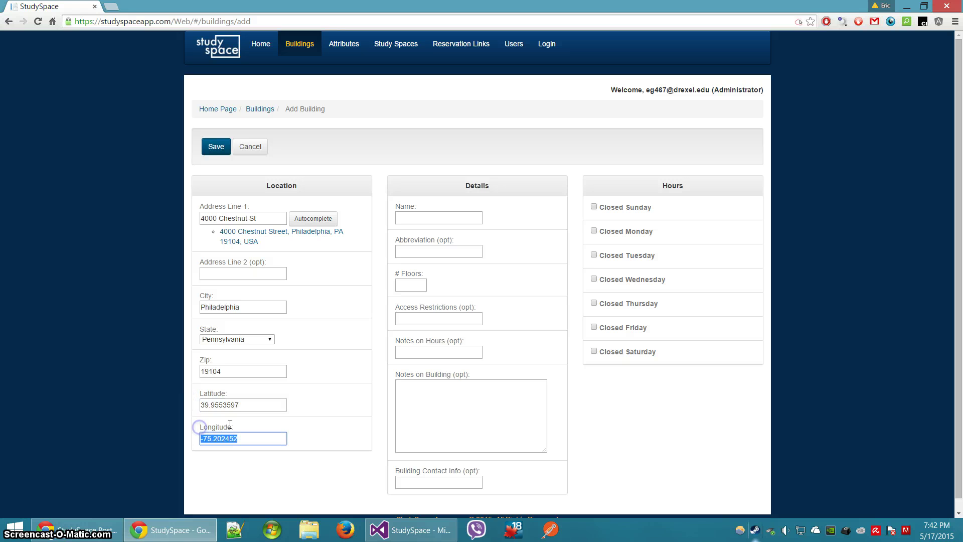
click(231, 405)
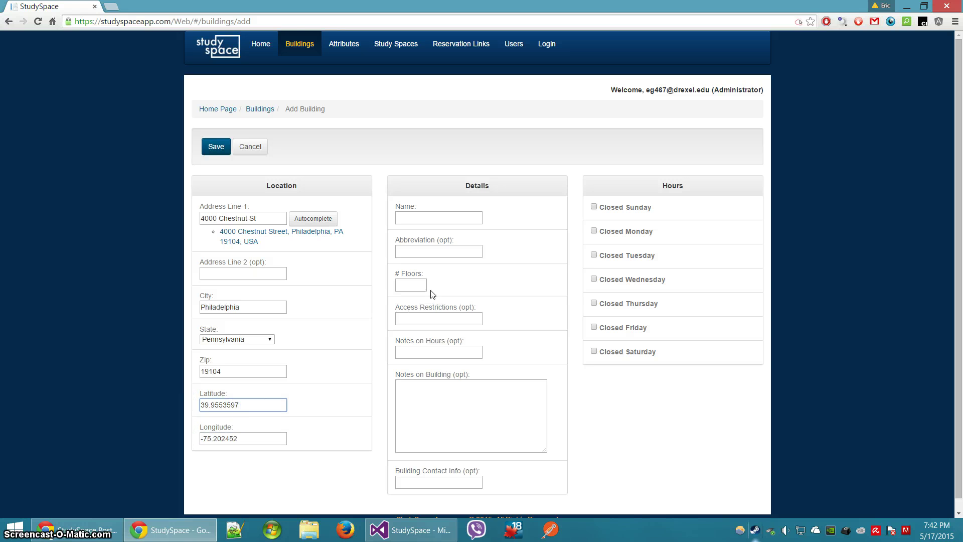
Name the building 'Some building' with 4 floors
click(417, 219)
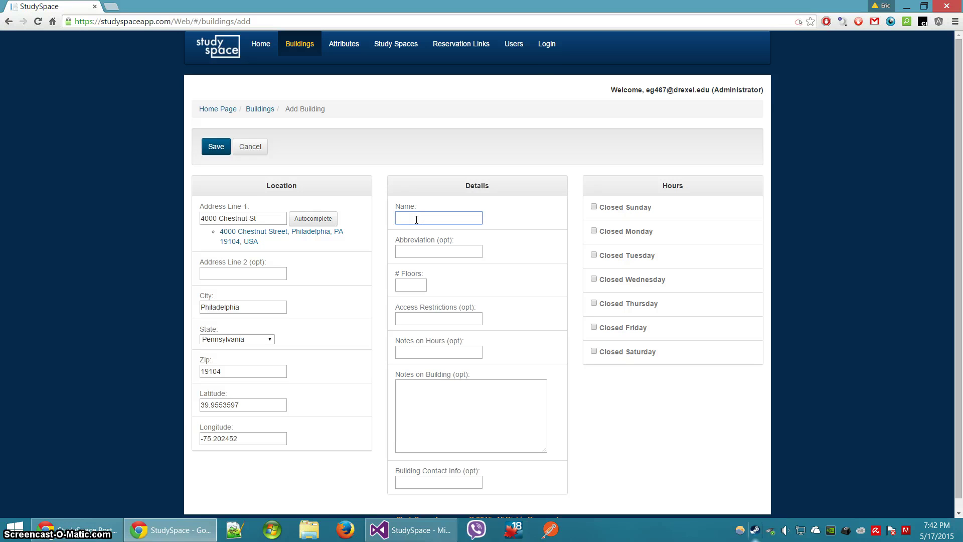
text(Some building)
click(414, 286)
text(4)
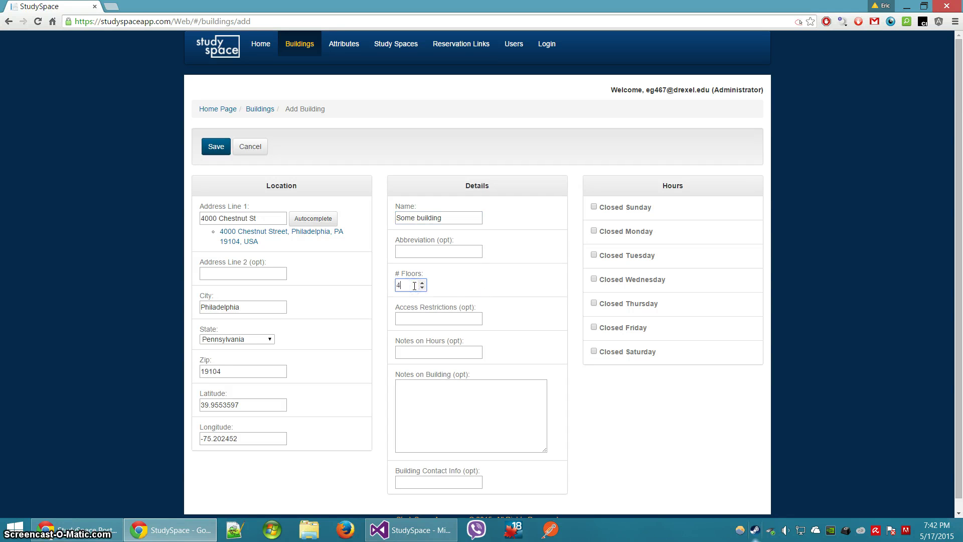
click(444, 409)
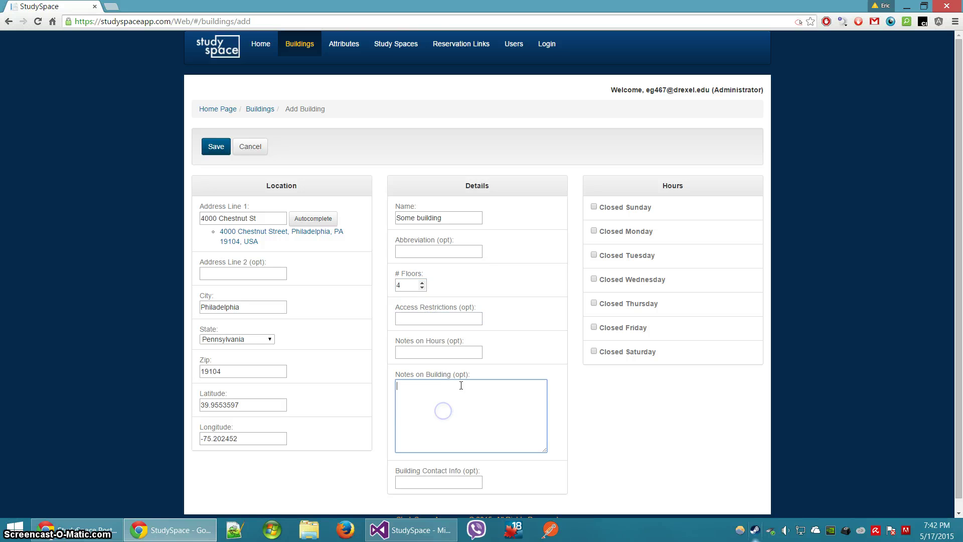
Mark Monday through Friday as open days
click(605, 327)
click(604, 304)
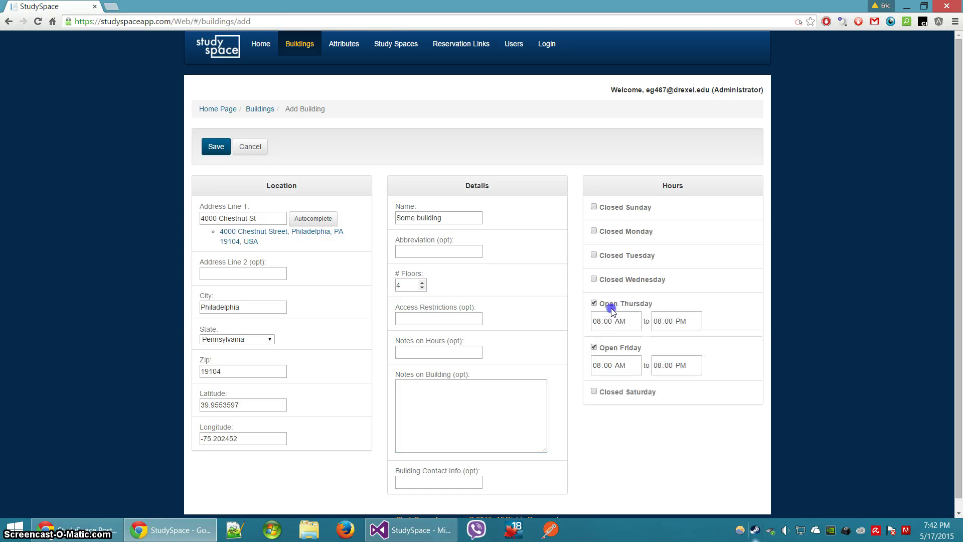
click(606, 281)
click(610, 255)
click(609, 232)
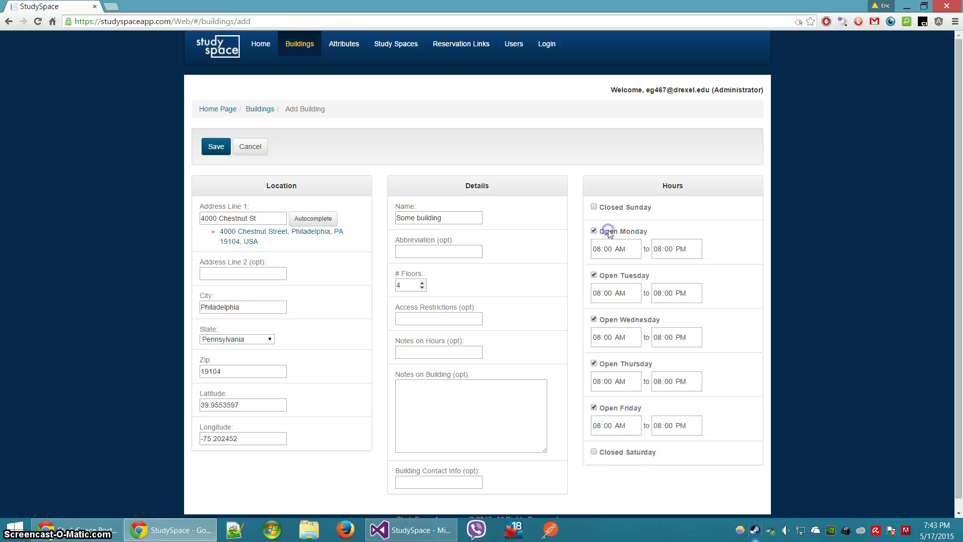
Set Monday's hours to 10:00 AM–10:00 PM and save the building
click(597, 249)
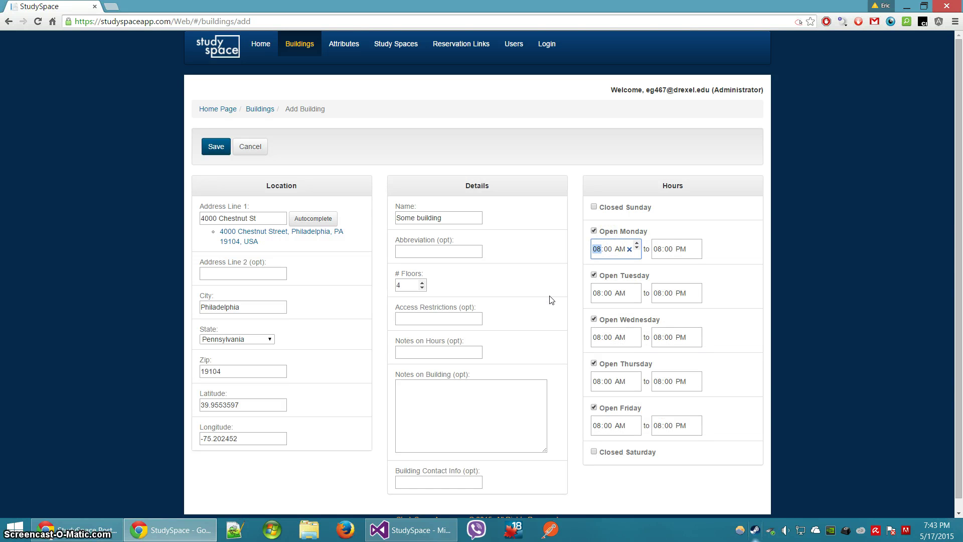
text(10)
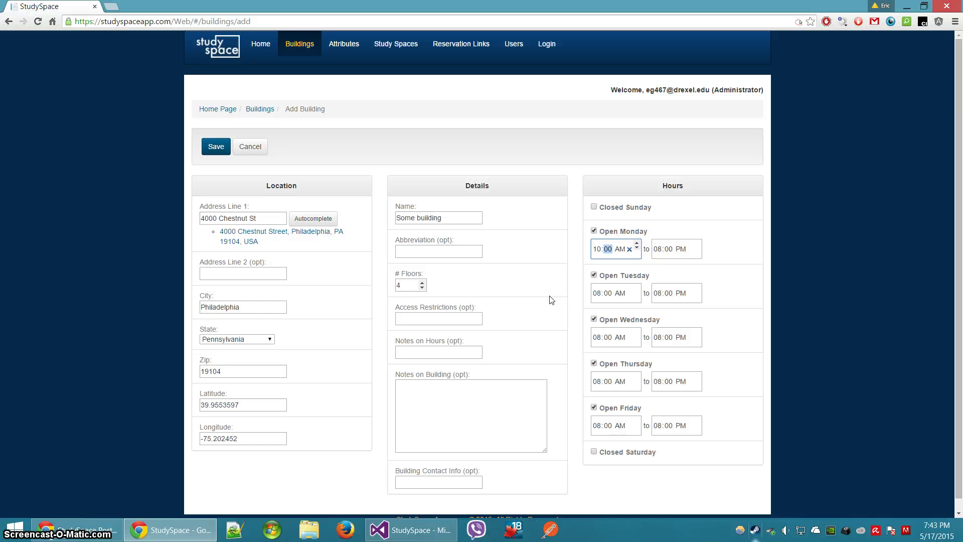
key(Tab)
key(Tab)
text(10)
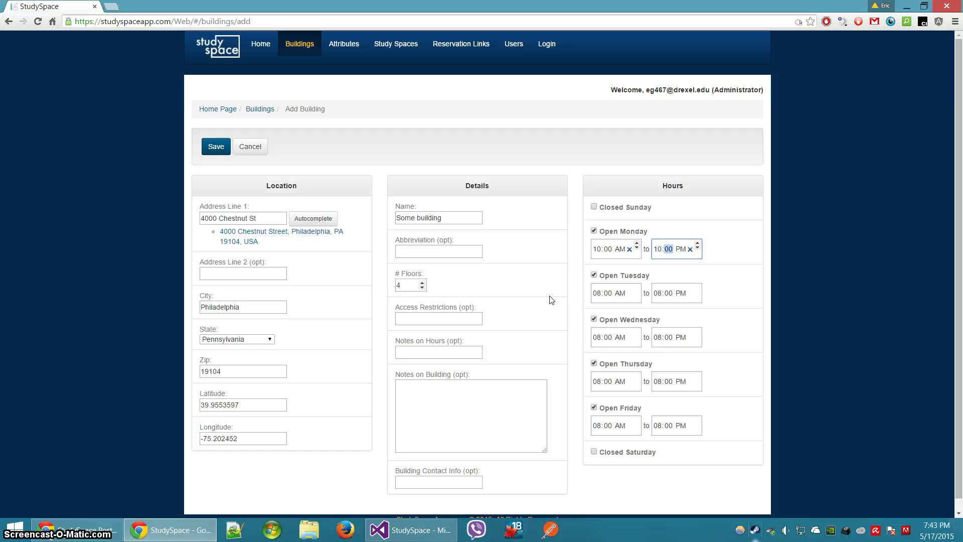
key(Tab)
scroll(534, 329, down, 1)
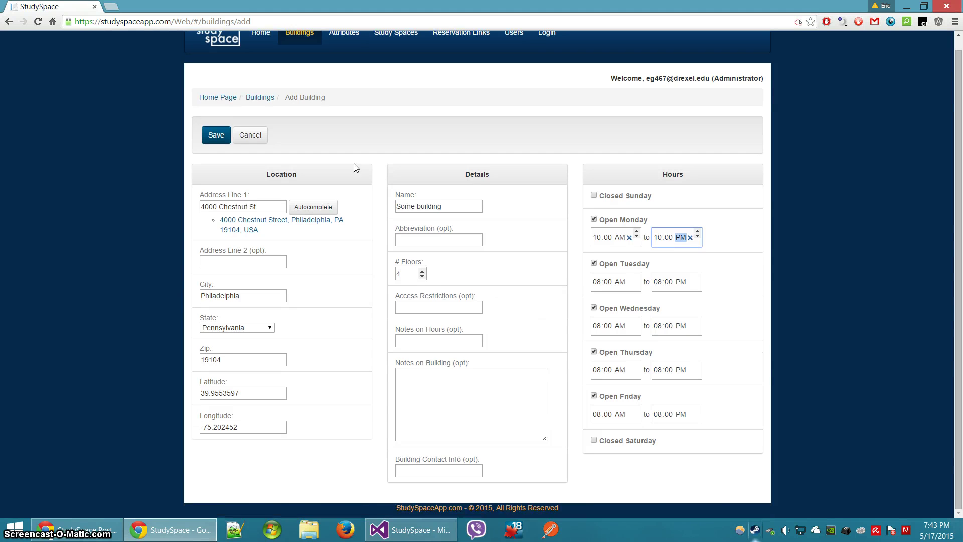
click(216, 135)
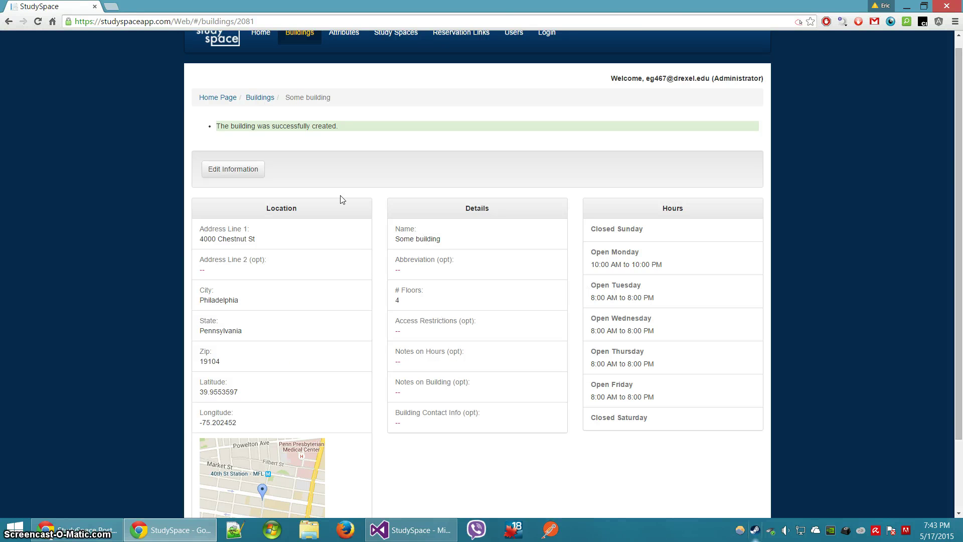
Change Bossone East's abbreviation to BSONE, save, and return to the Buildings list
click(268, 99)
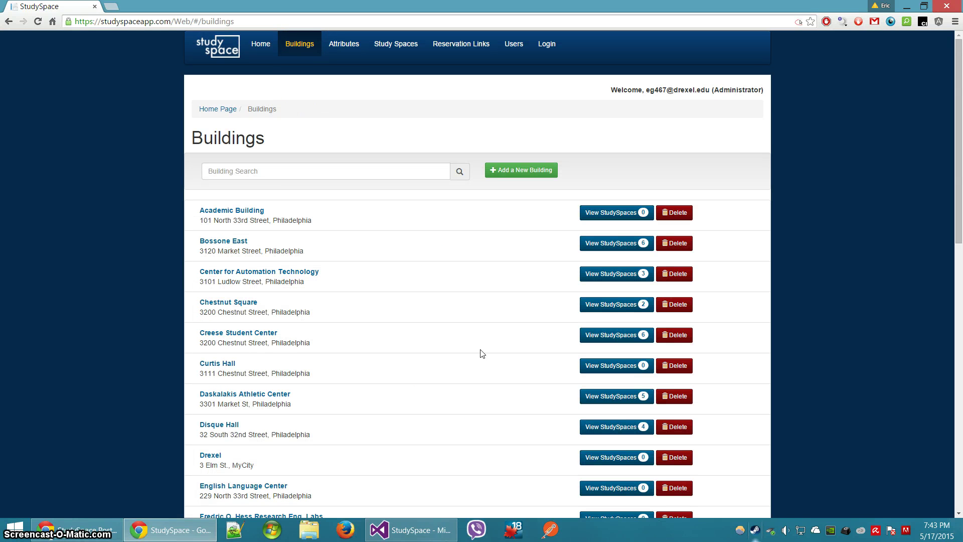
scroll(468, 327, down, 1)
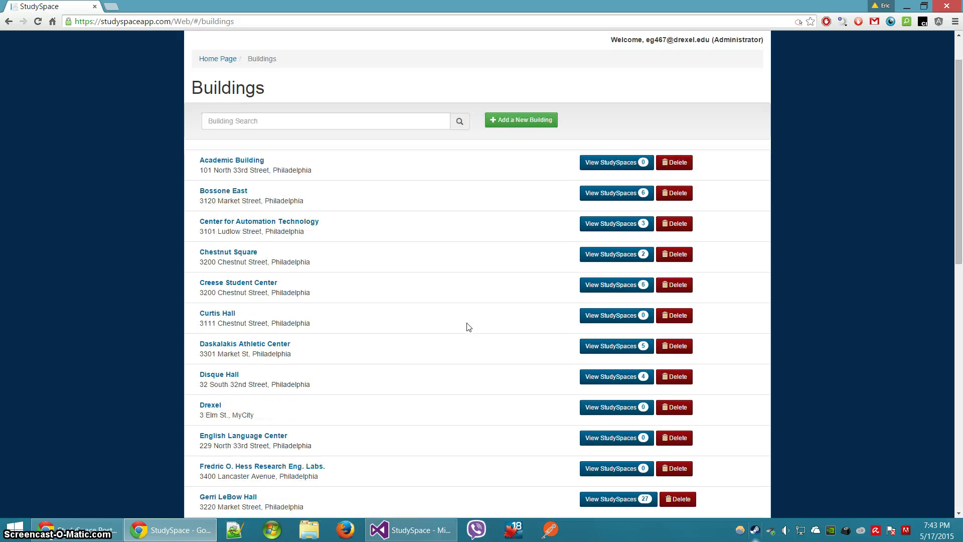
click(224, 191)
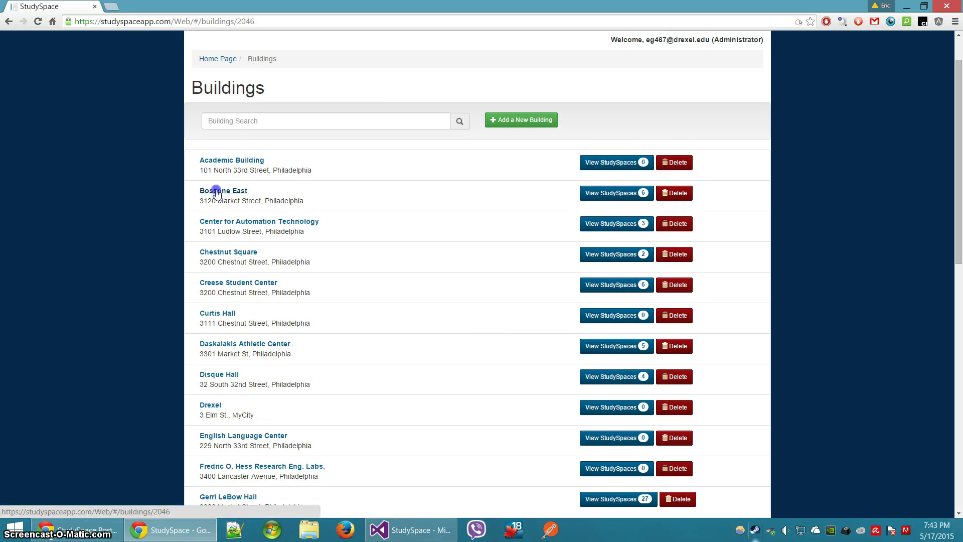
click(236, 149)
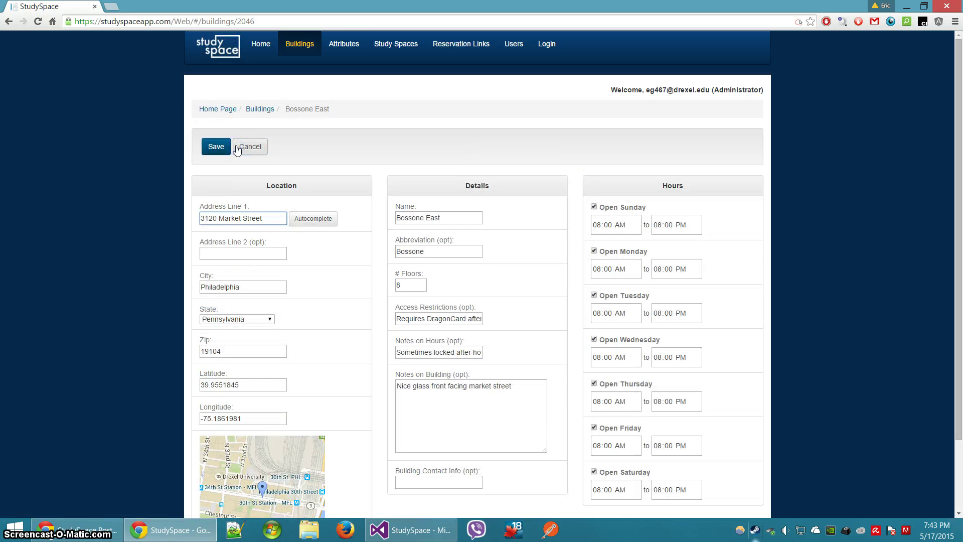
drag(439, 251, 322, 252)
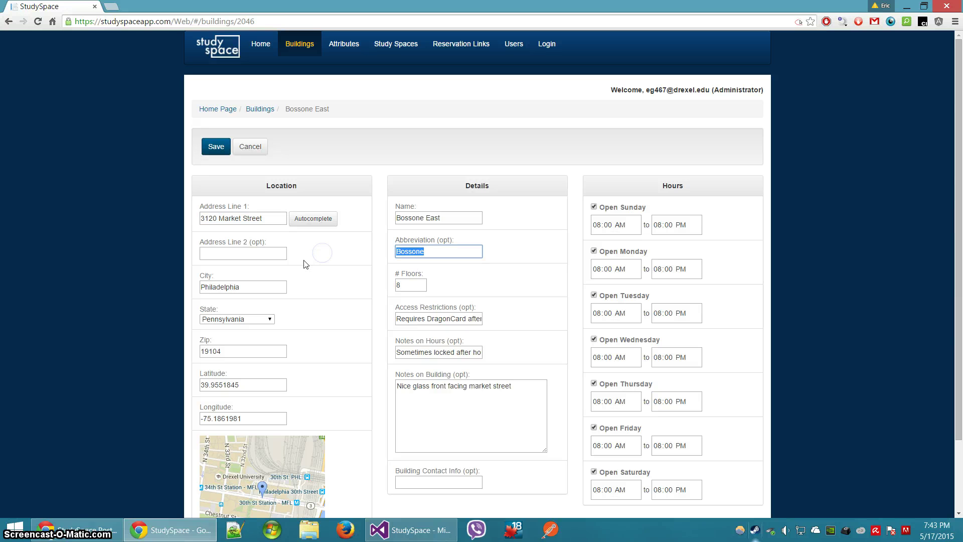
text(BSONE)
click(216, 146)
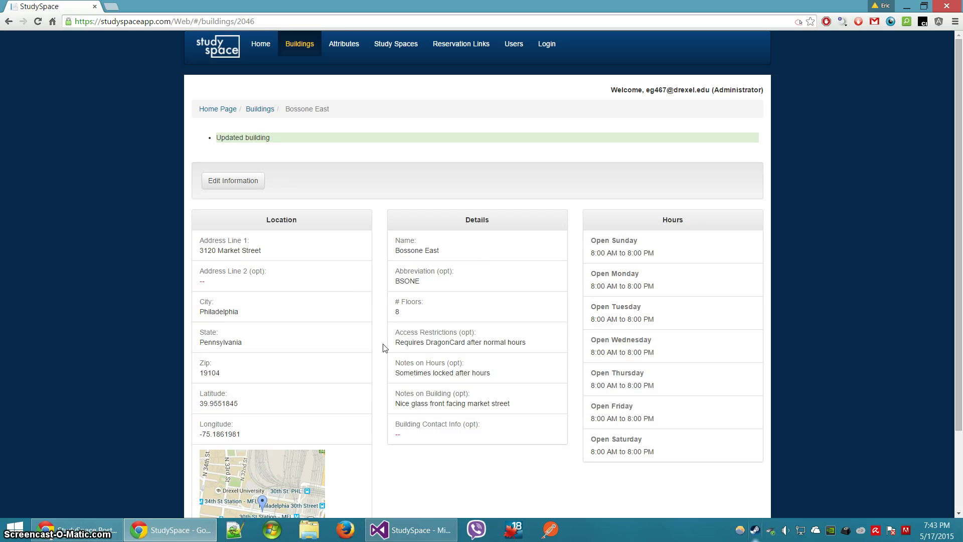
click(267, 110)
Search 'some' and delete the building named Some building
scroll(448, 281, down, 4)
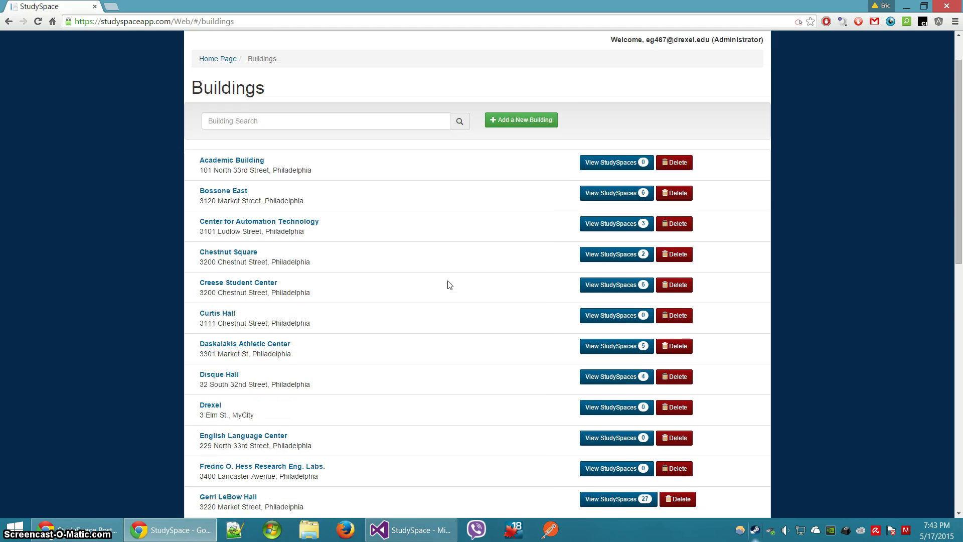
scroll(448, 281, up, 4)
click(347, 171)
text(some)
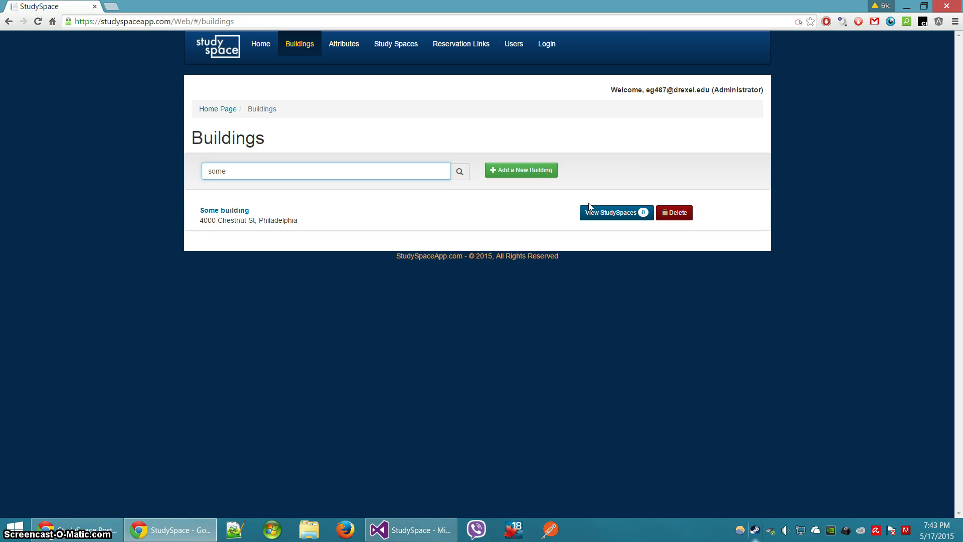
click(677, 212)
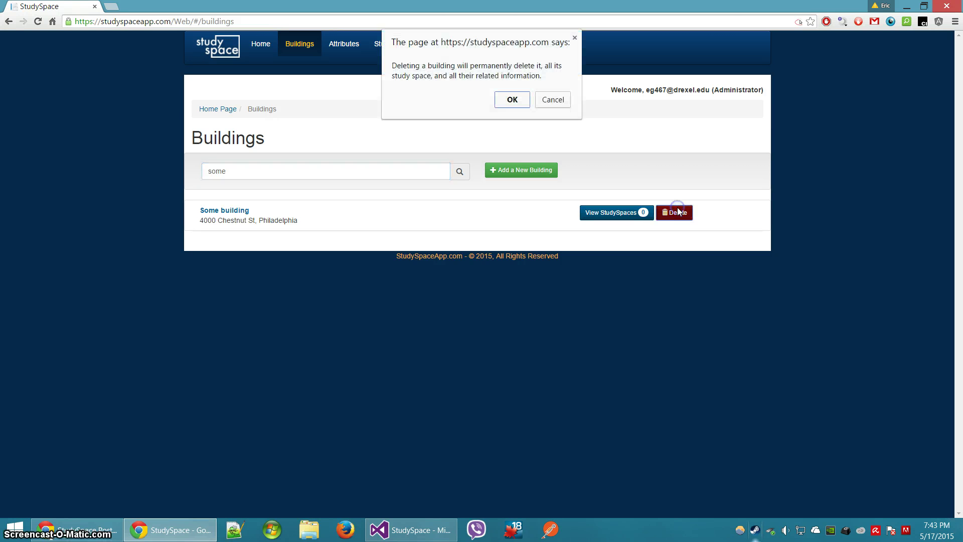
click(512, 100)
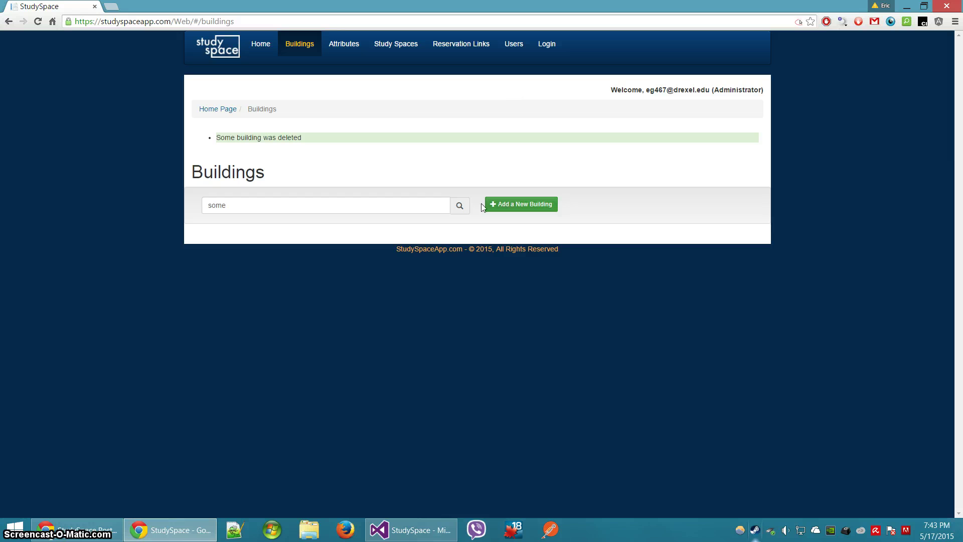
Clear the building search to show all buildings, then go to Attribute Categories
click(408, 207)
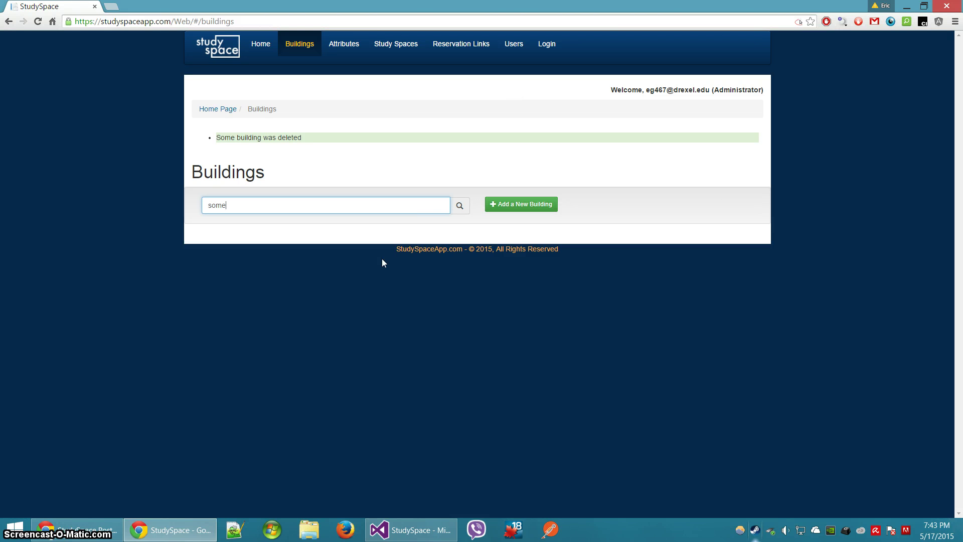
key(BackSpace)
key(BackSpace)
key(BackSpace)
key(BackSpace)
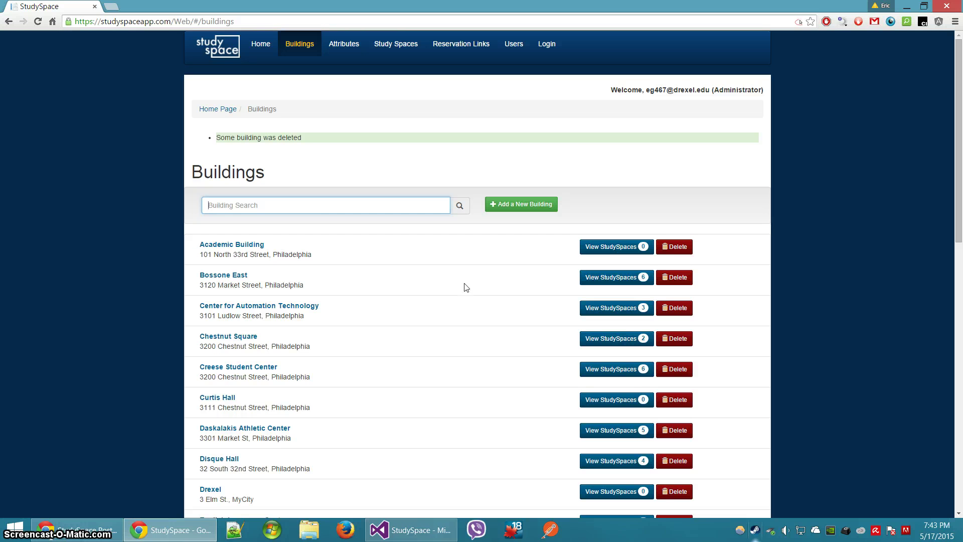
scroll(458, 318, down, 6)
scroll(458, 318, up, 6)
click(344, 48)
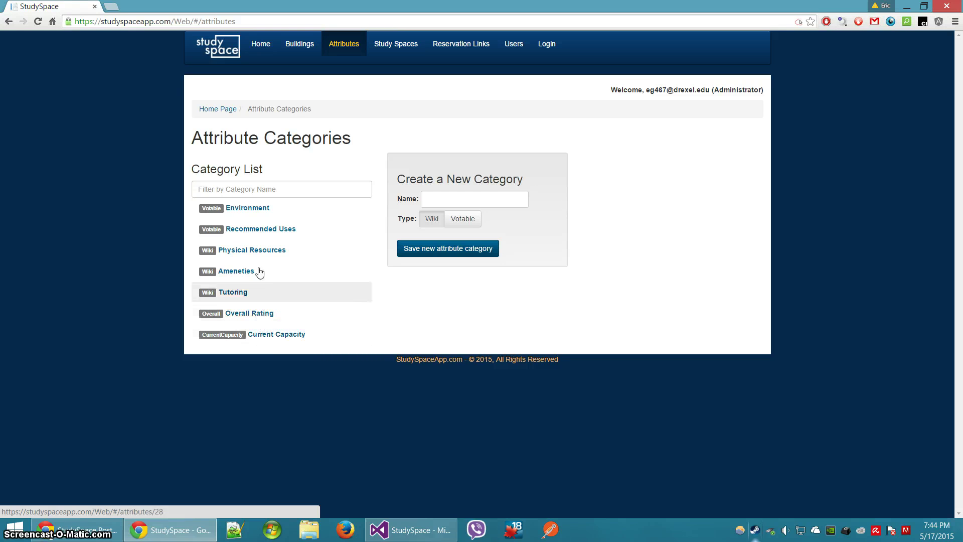
Open the Environment category and browse the Aesthetics, Comfort and Lighting options
click(250, 216)
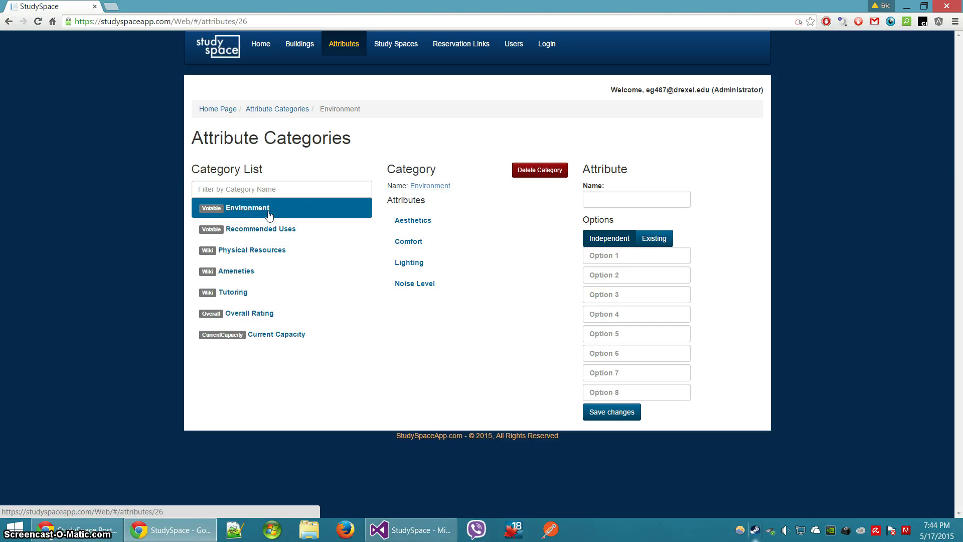
click(408, 221)
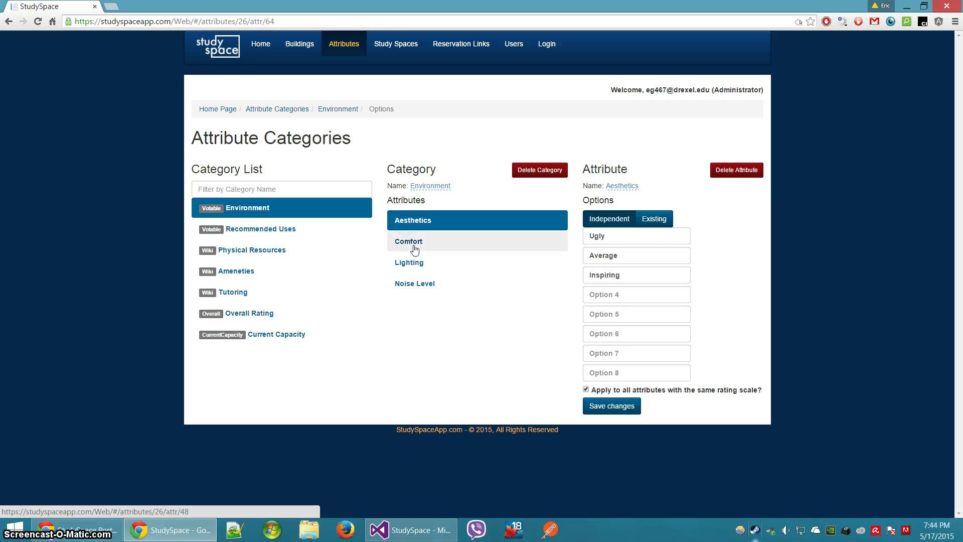
click(414, 249)
click(421, 264)
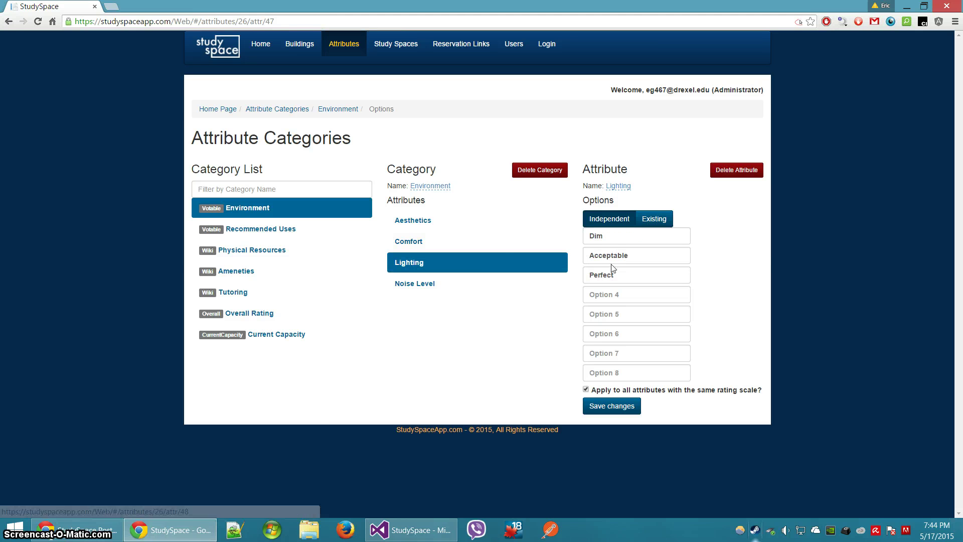
click(465, 219)
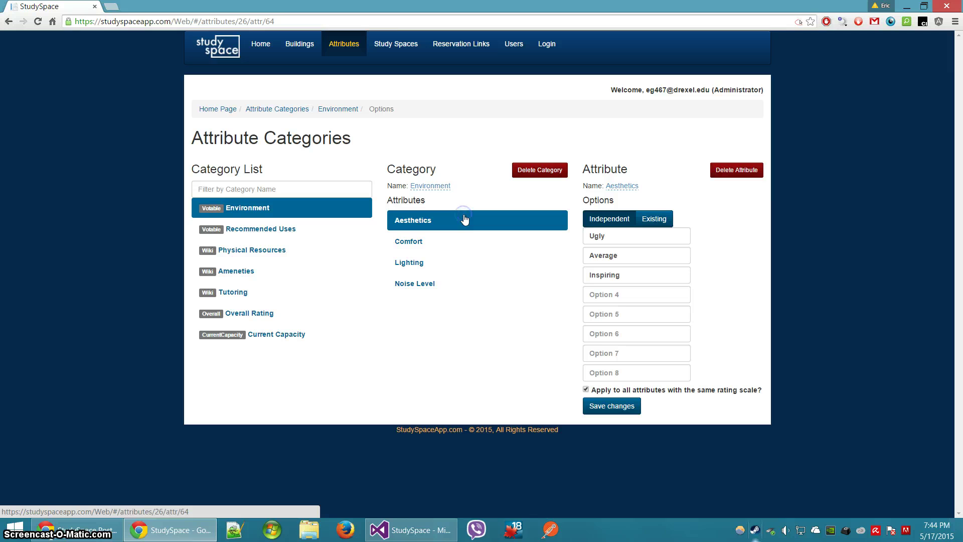
Rename the Environment category to 'Environment *'
click(433, 187)
click(454, 187)
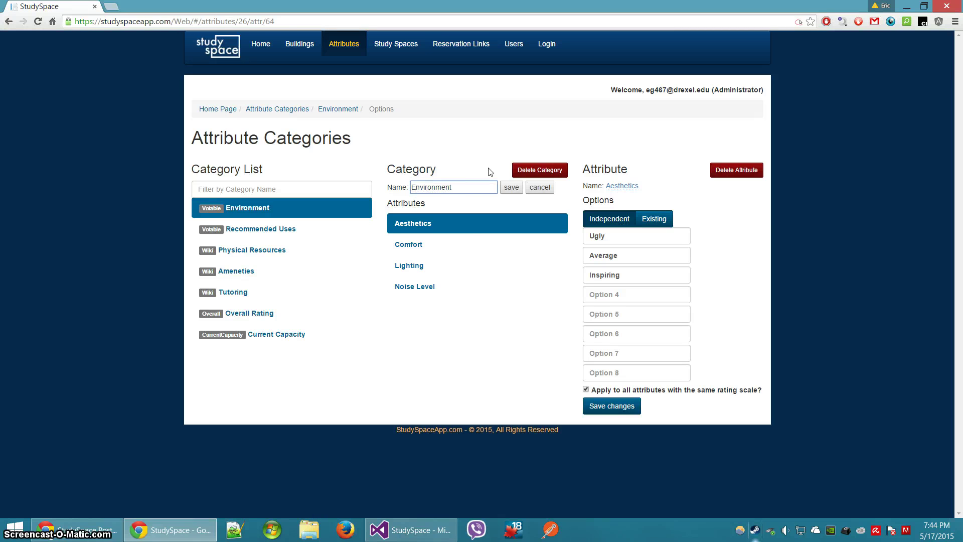
key(Return)
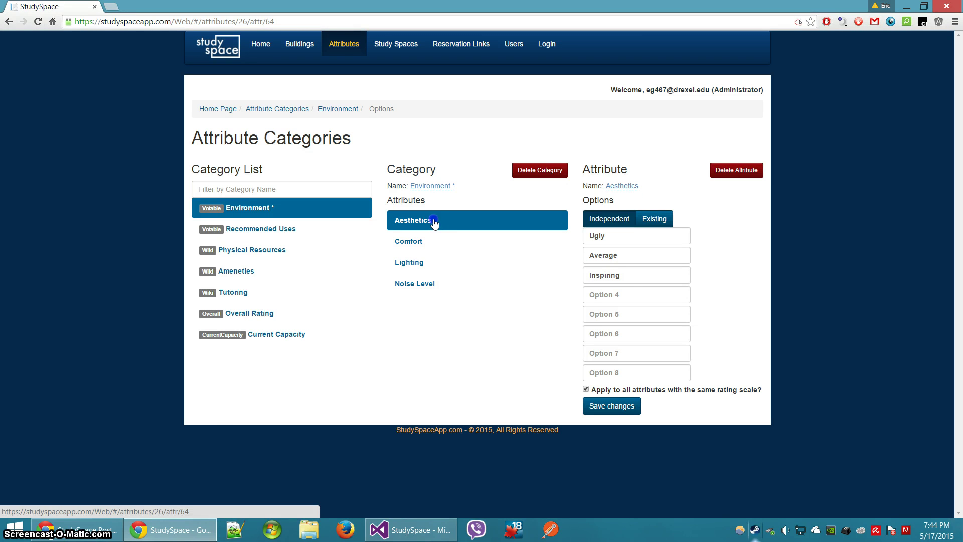
click(606, 237)
click(611, 255)
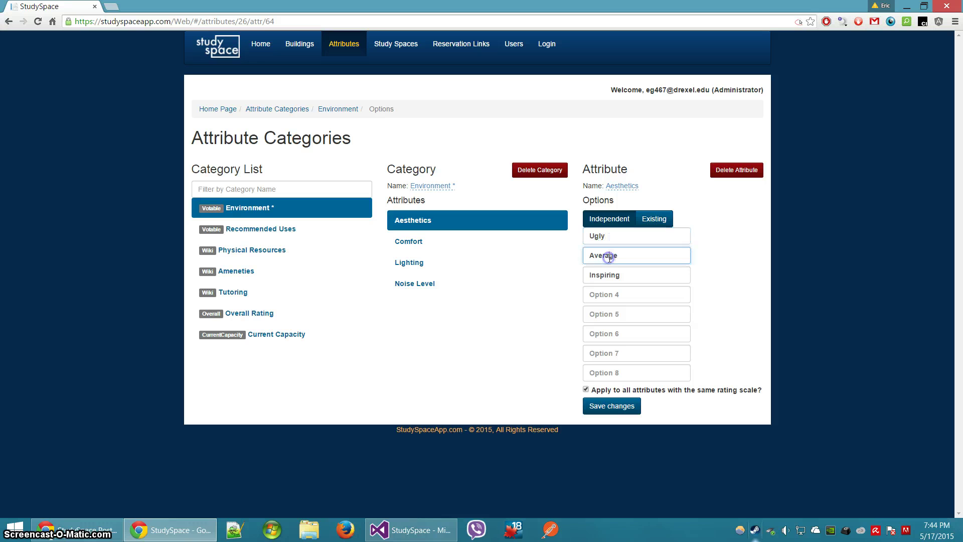
Change Aesthetics options to Ugly, Average, Okay, Super Inspiring and save for this attribute only
click(629, 276)
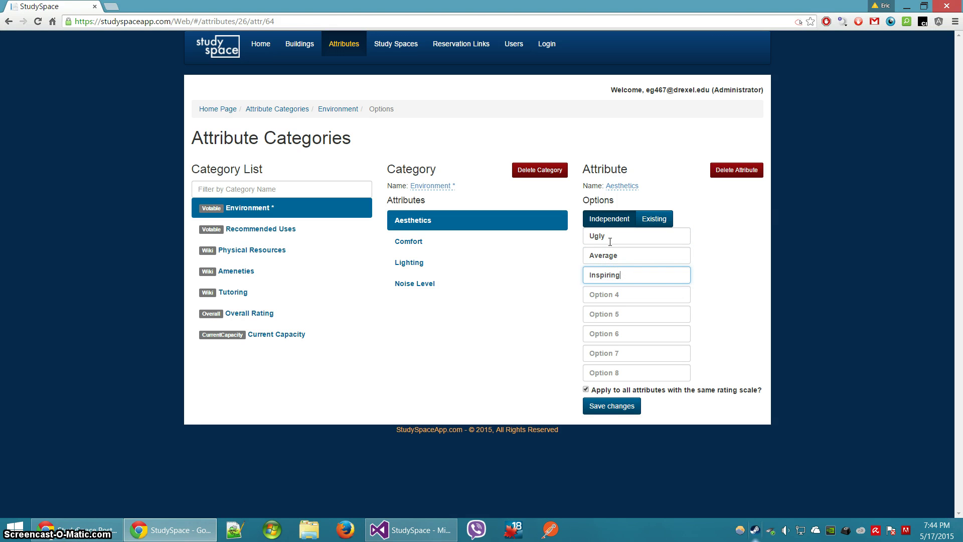
key(Tab)
text(Su)
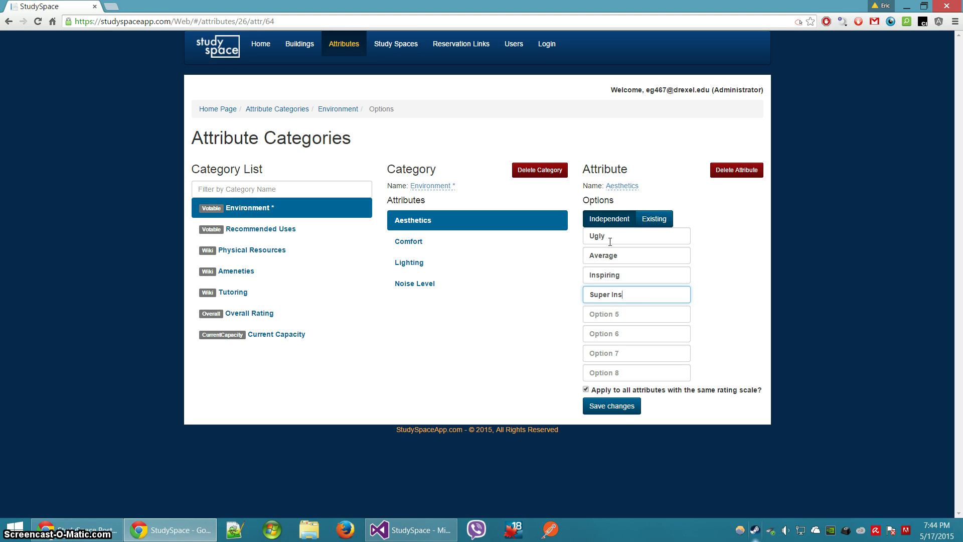
text(per Inspiring)
key(shift+Tab)
text(O)
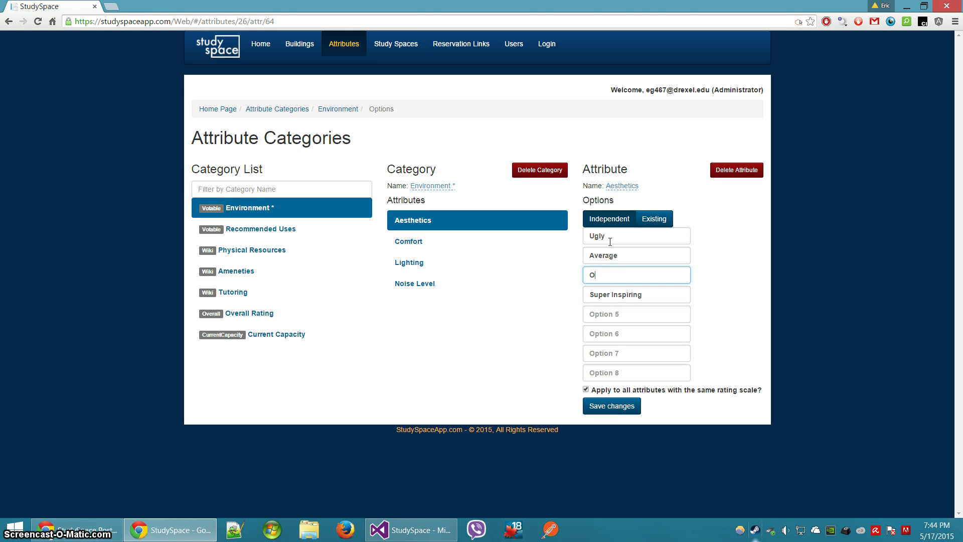
click(644, 259)
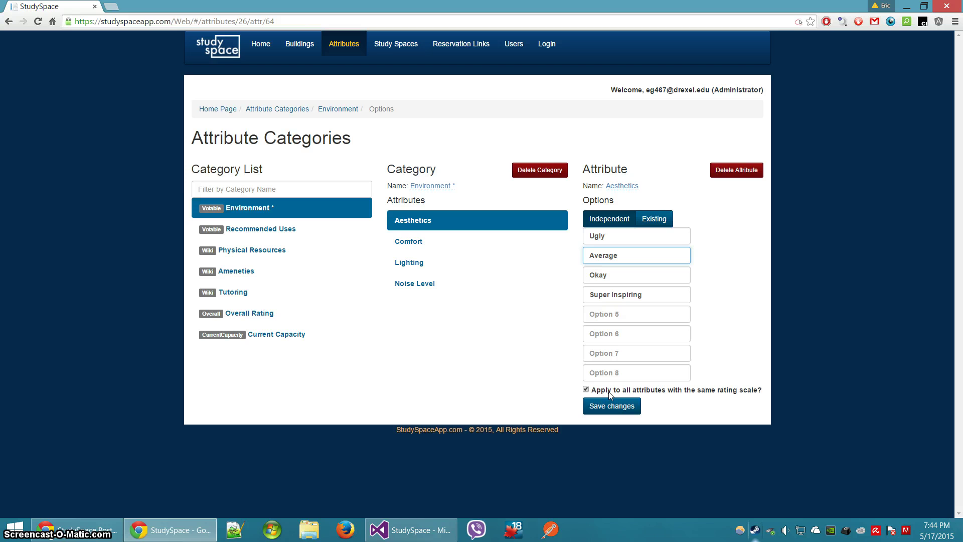
click(633, 269)
click(629, 257)
click(622, 238)
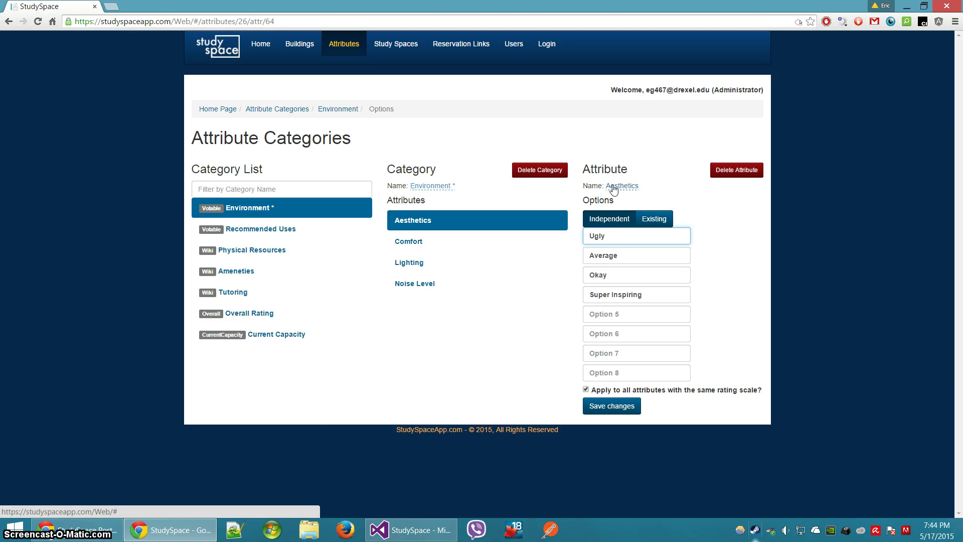
click(678, 393)
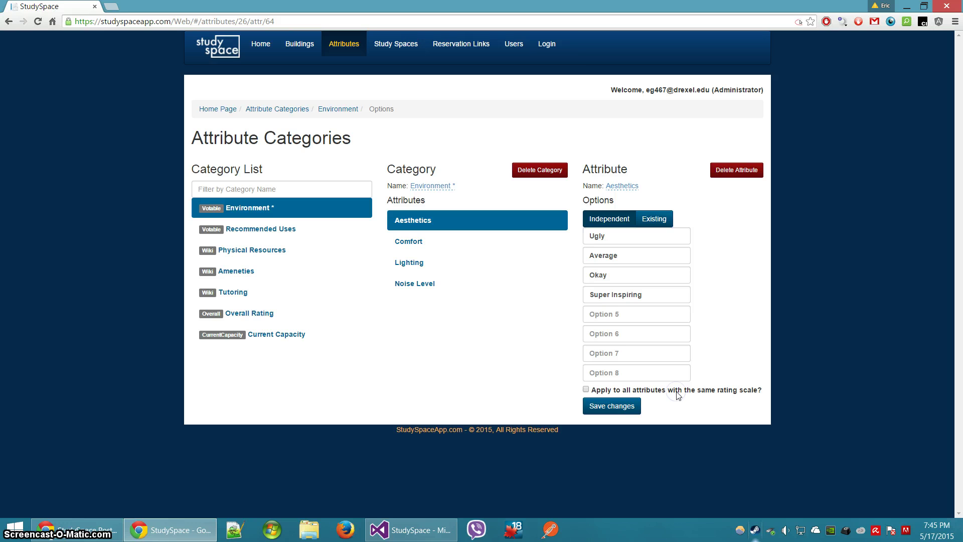
click(631, 404)
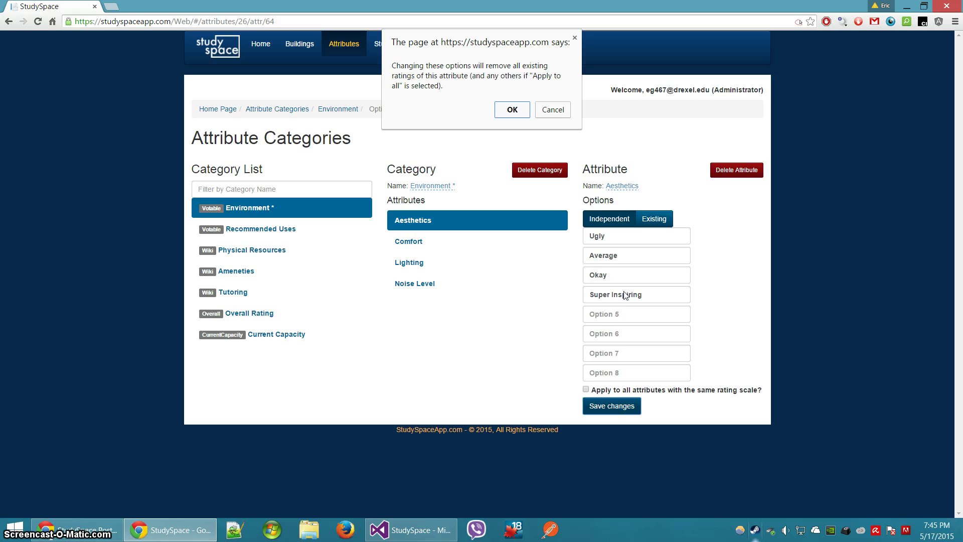
click(512, 110)
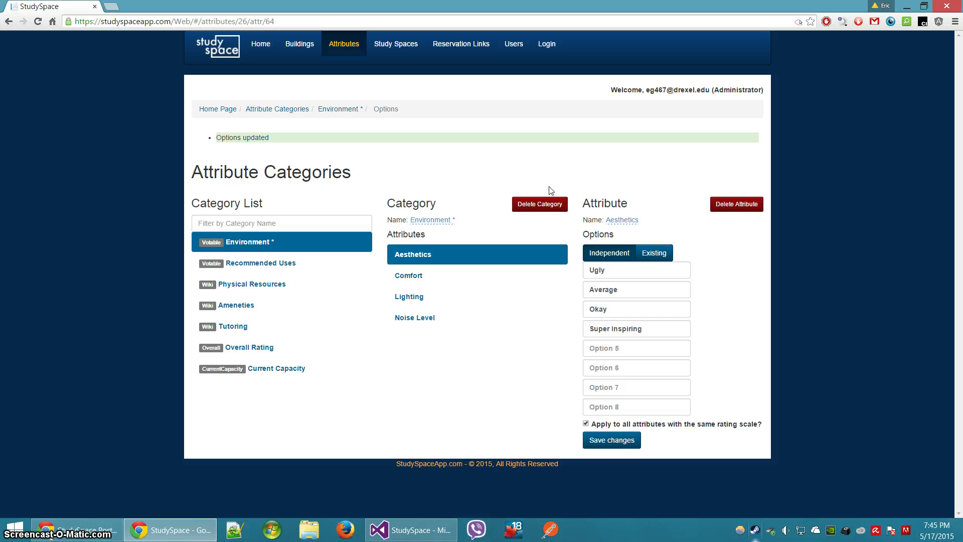
Assign Aesthetics the existing Poor–Excellent option set for this attribute only, then reload
click(653, 253)
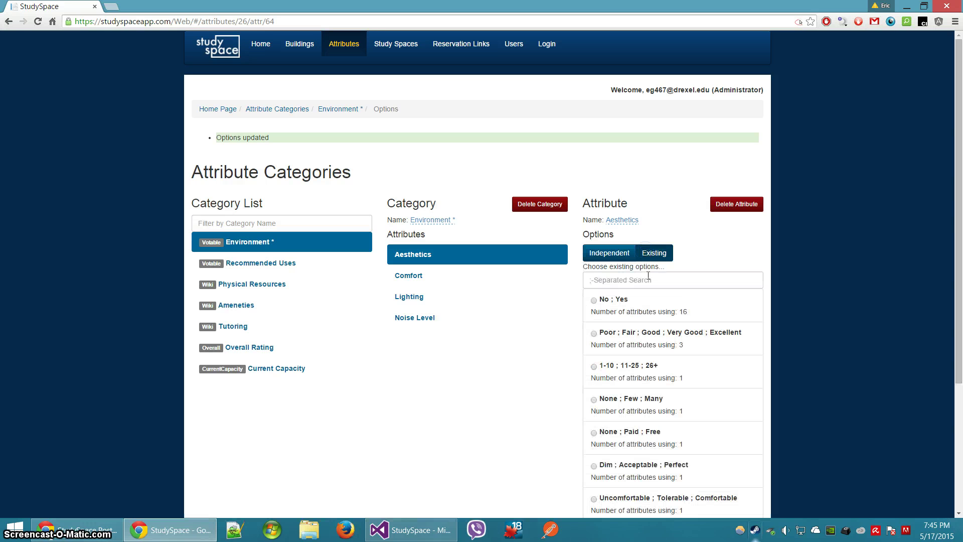
click(615, 280)
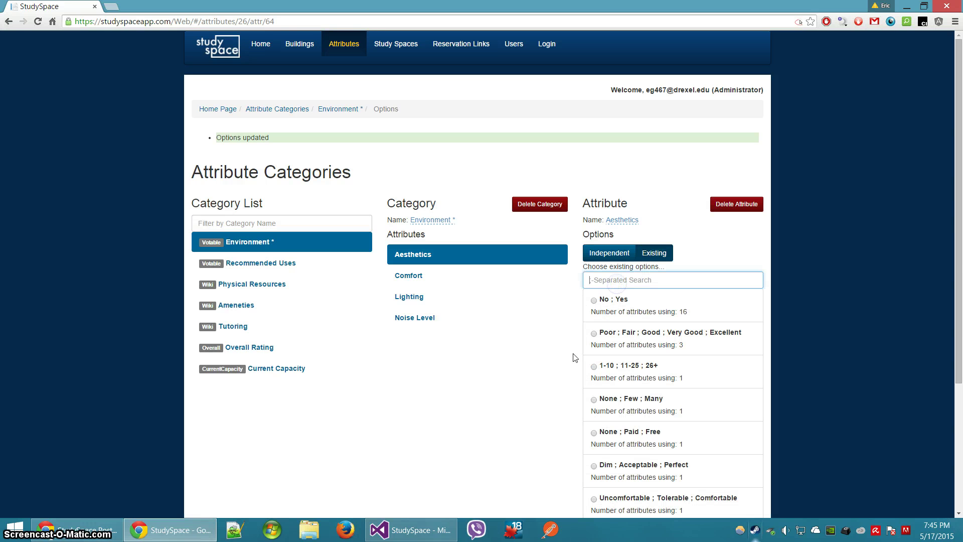
text(Ex)
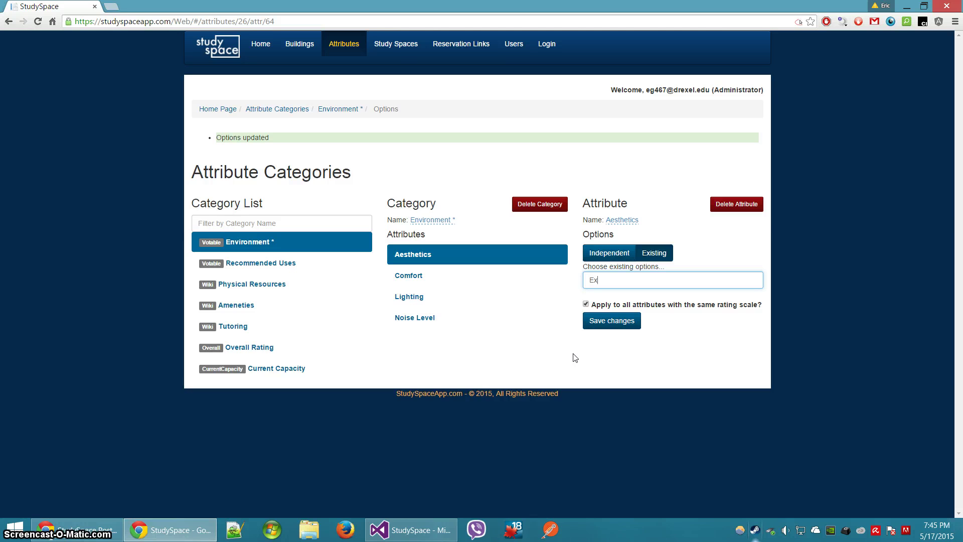
text(cellent)
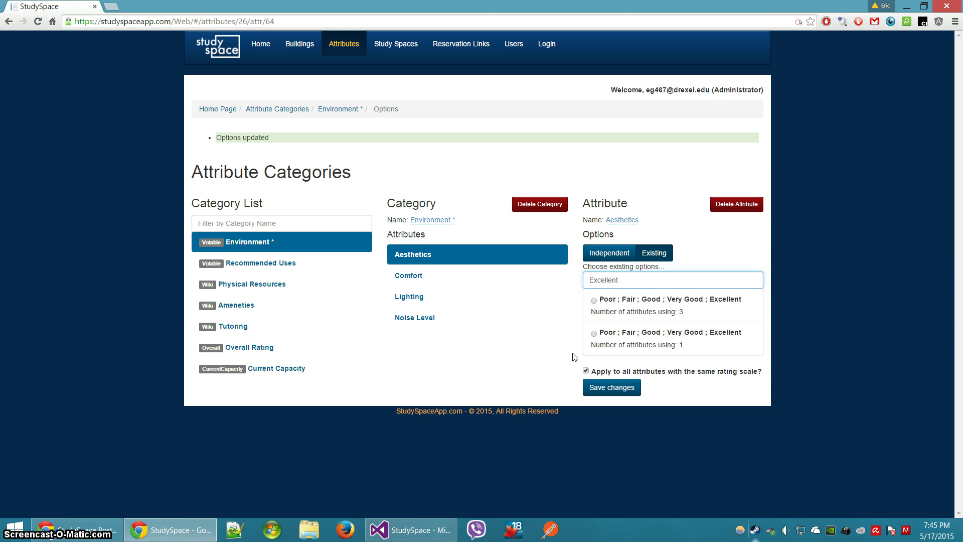
click(595, 300)
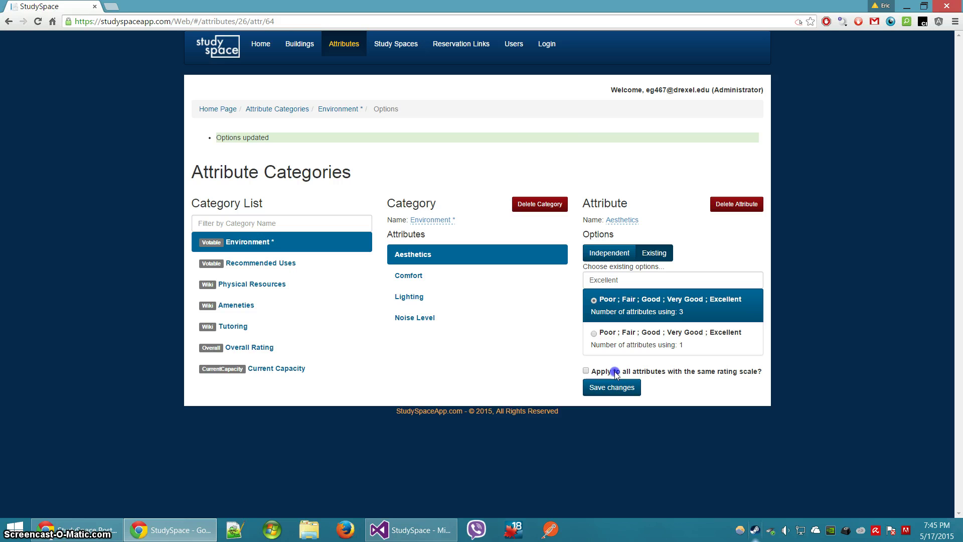
click(613, 371)
click(612, 389)
click(512, 111)
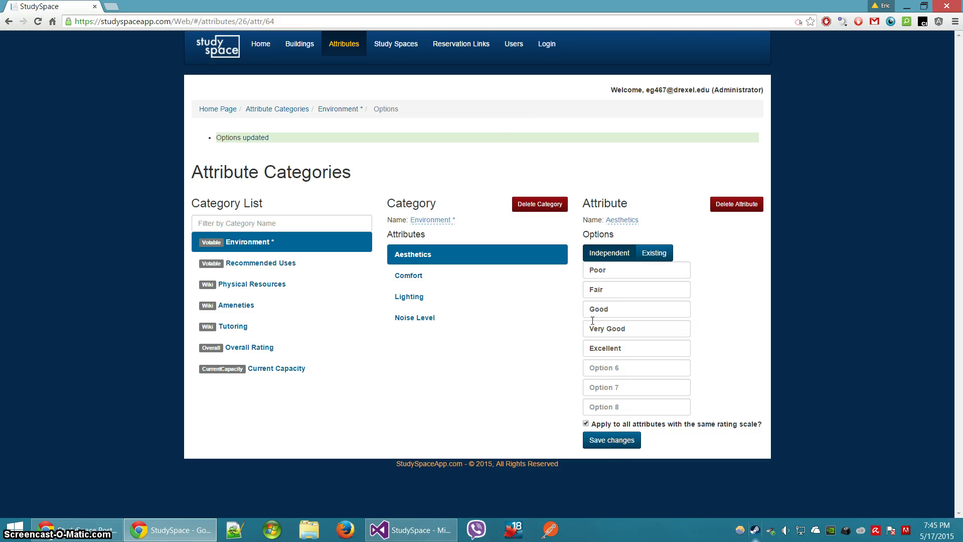
right_click(602, 159)
click(625, 193)
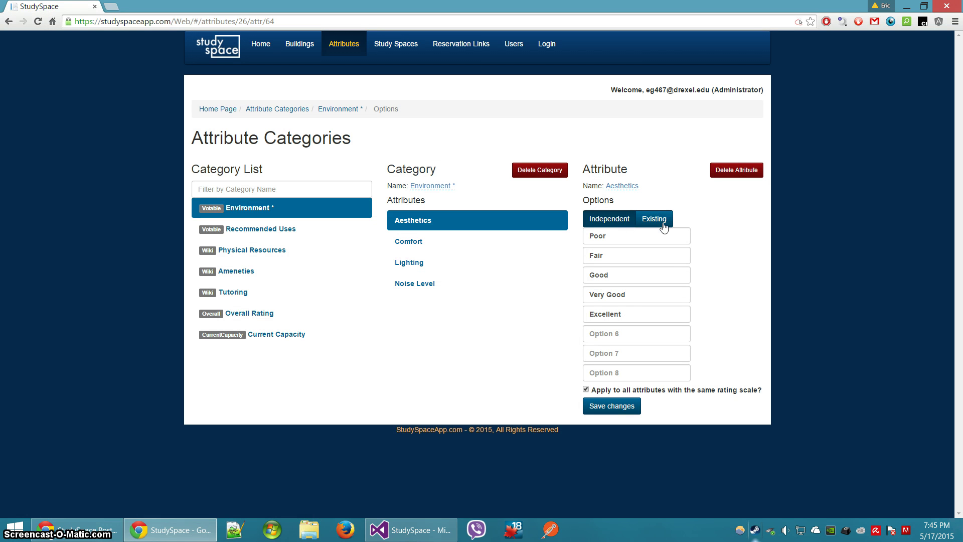
Delete the Aesthetics attribute and rename 'Environment *' back to 'Environment'
click(741, 171)
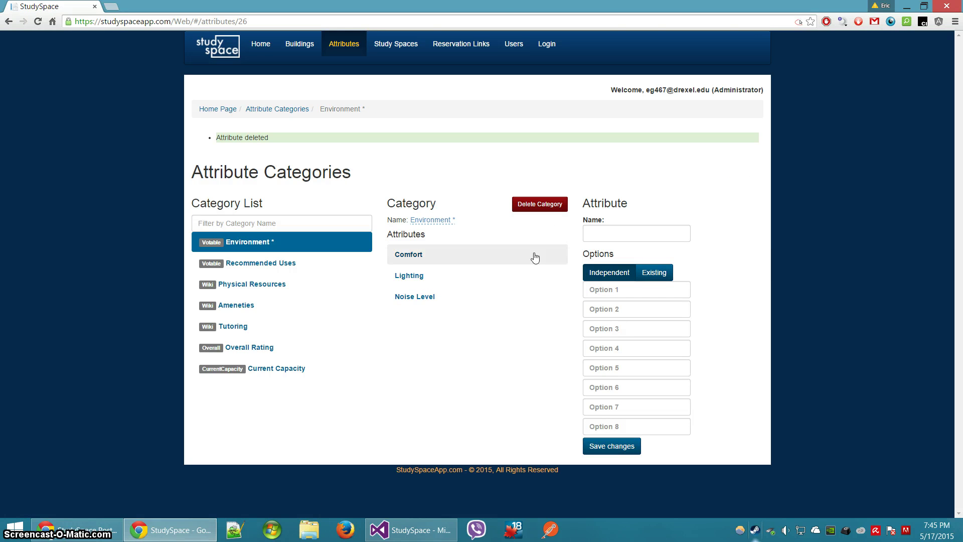
click(433, 221)
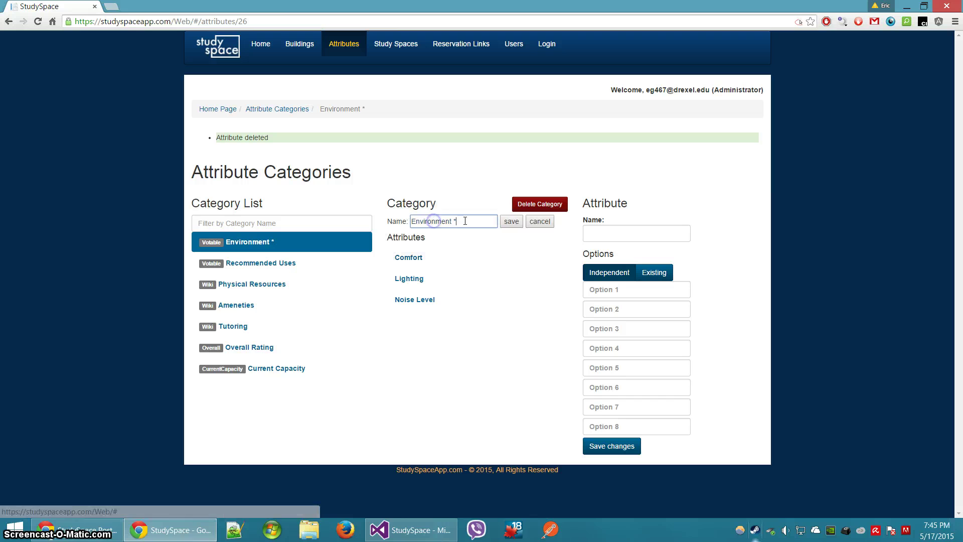
key(Return)
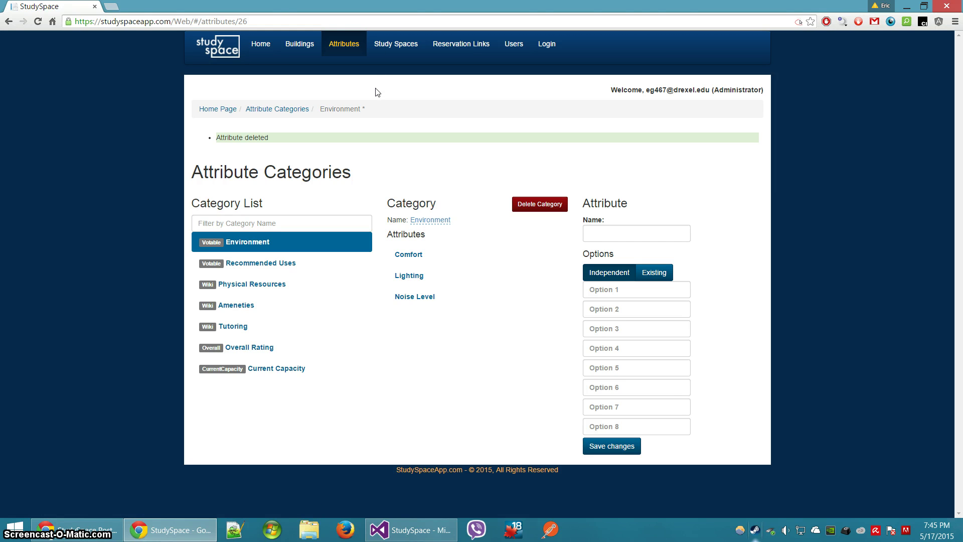
click(280, 112)
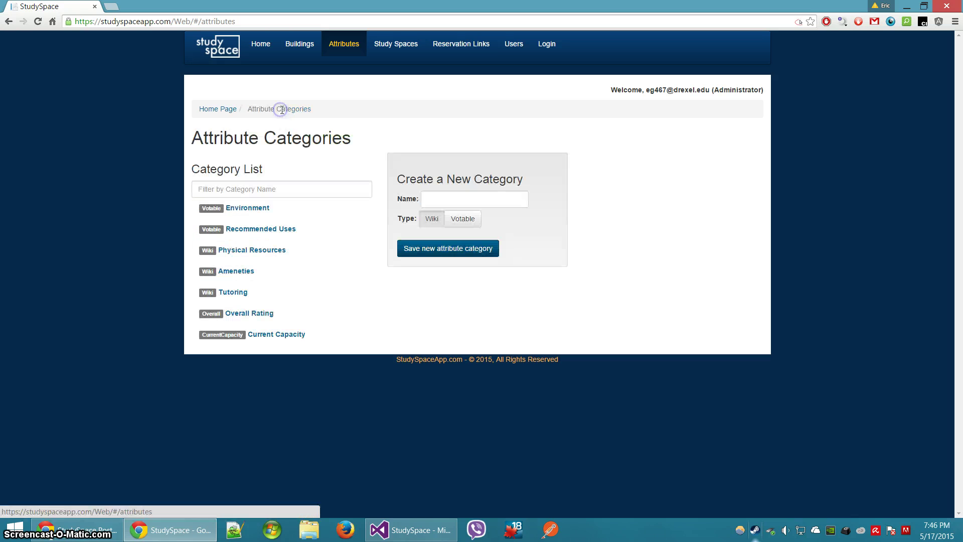
click(437, 196)
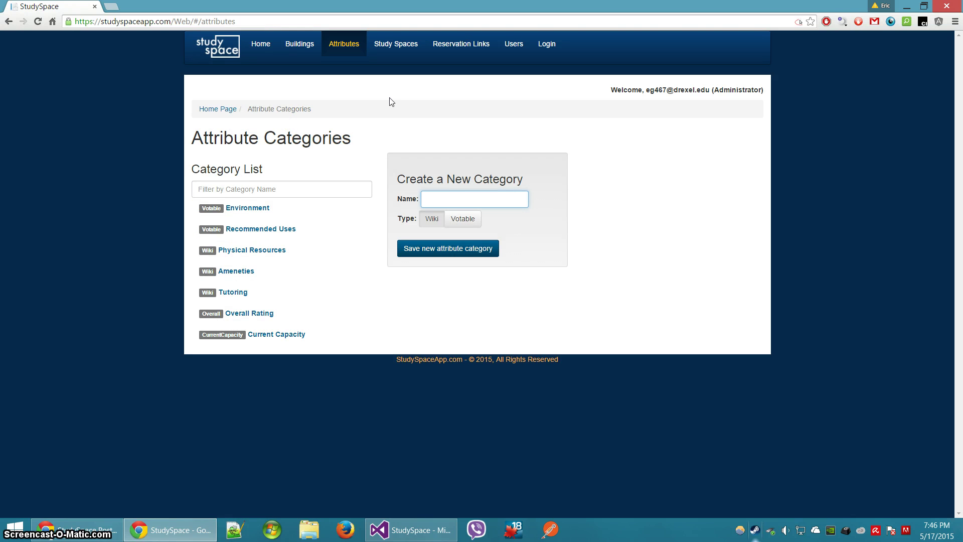
text(New Category)
click(461, 221)
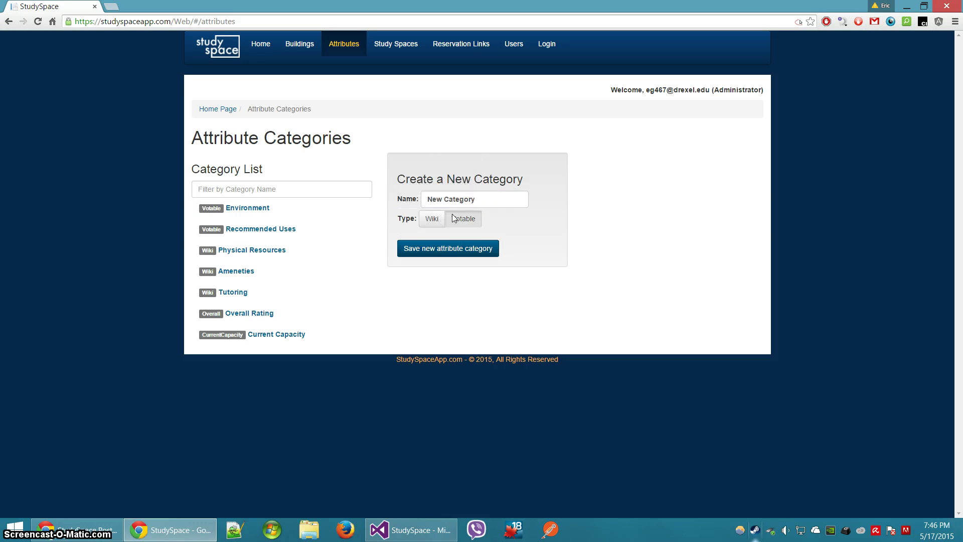
click(462, 251)
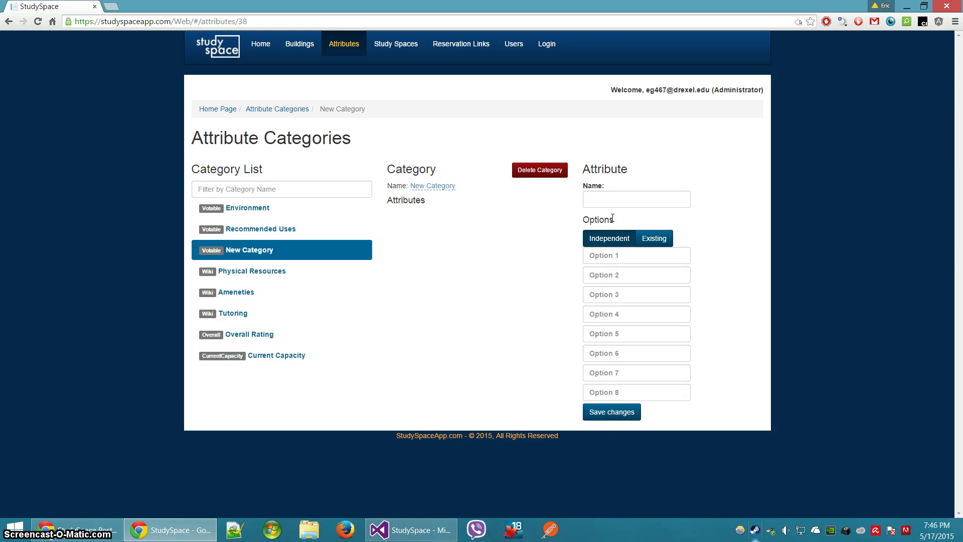
click(608, 201)
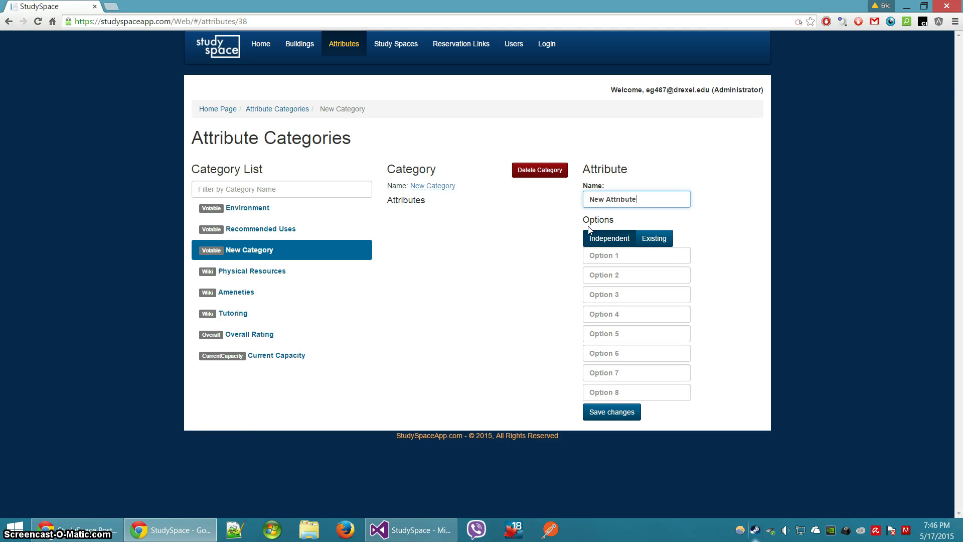
click(648, 239)
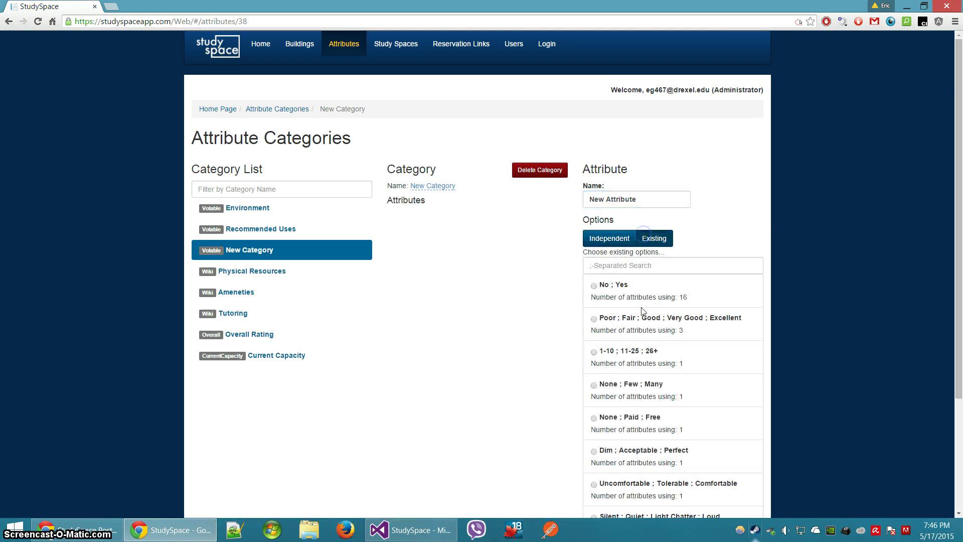
click(632, 321)
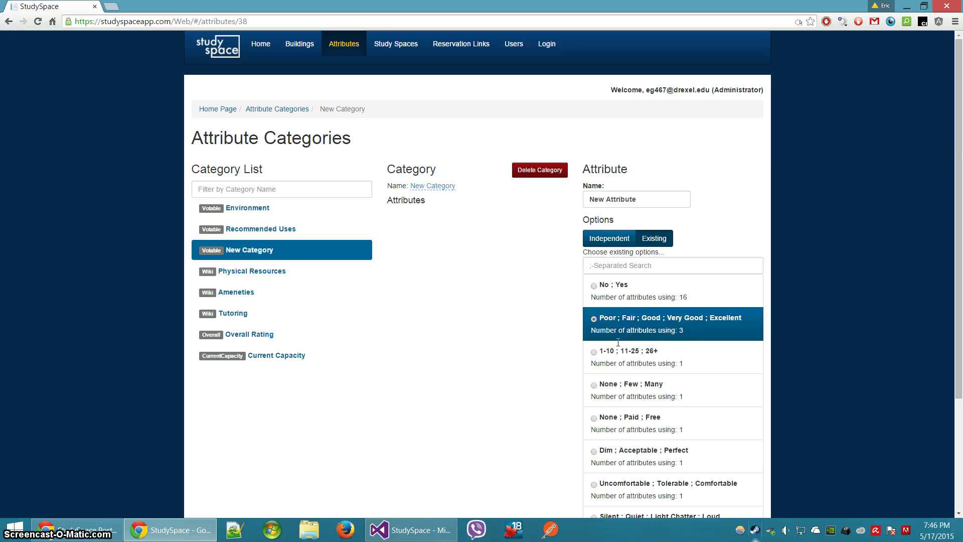
scroll(618, 342, down, 3)
click(613, 483)
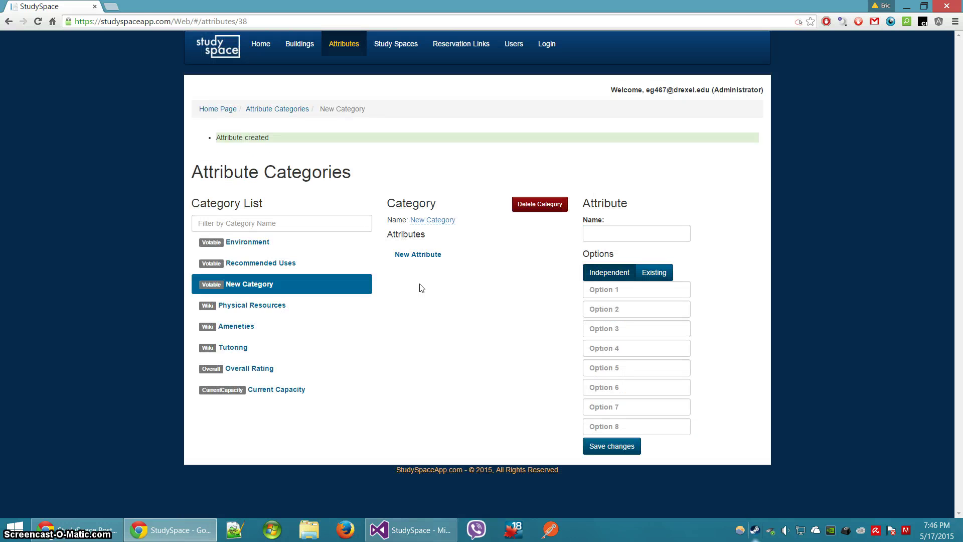
click(407, 254)
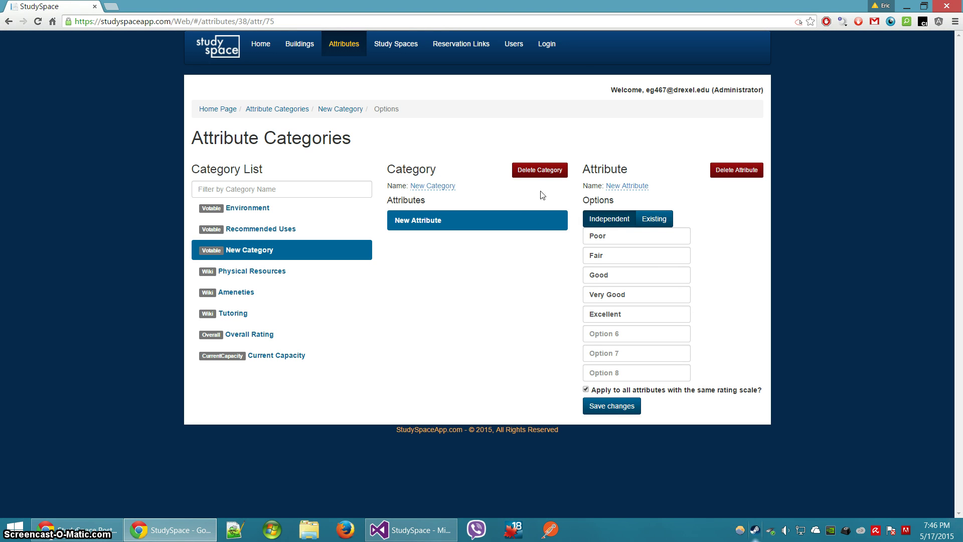
click(539, 170)
click(513, 101)
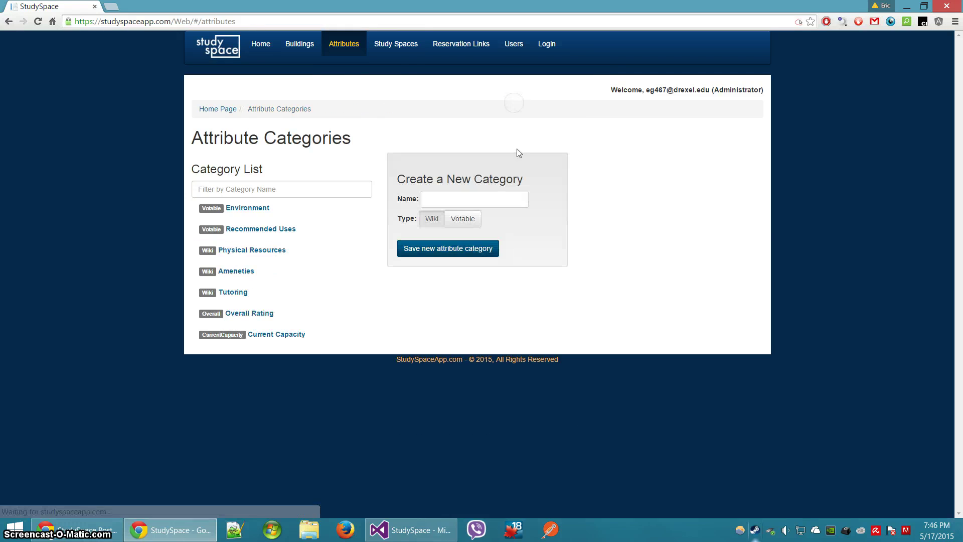
Open the Study Spaces list and move to its second page of results
click(409, 44)
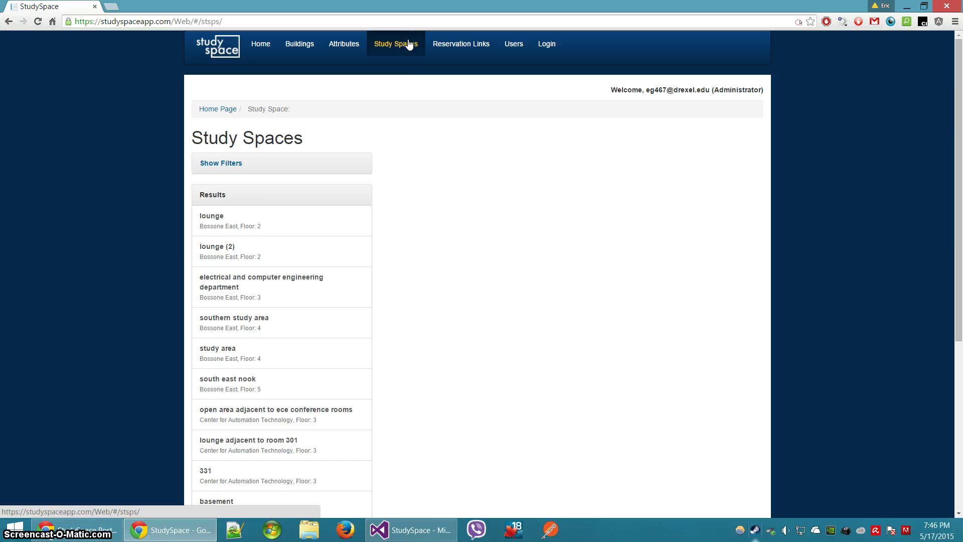
scroll(281, 280, down, 3)
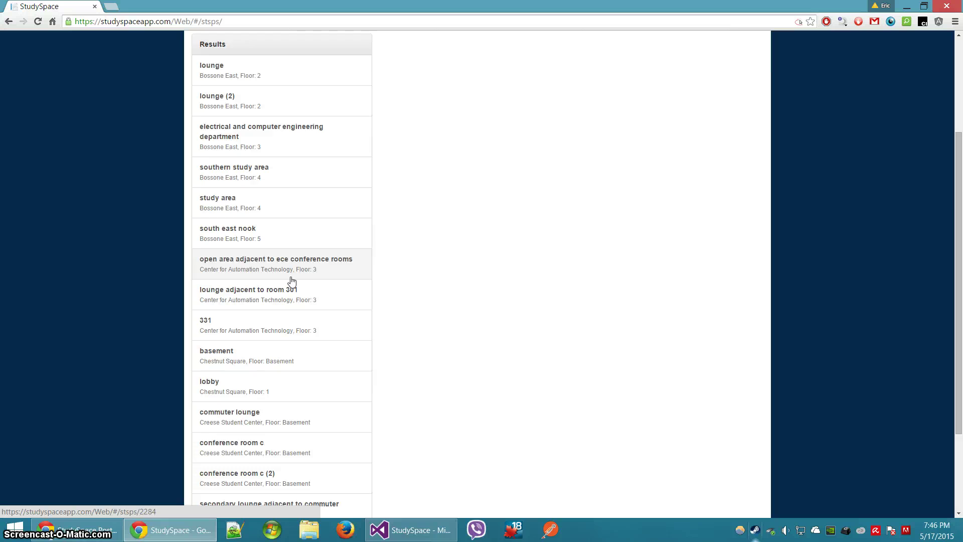
scroll(292, 281, down, 3)
click(233, 451)
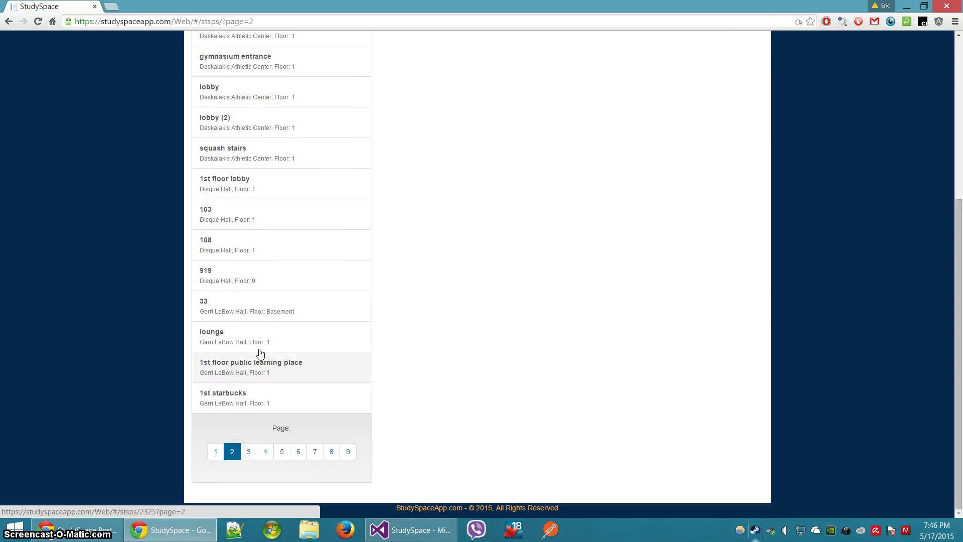
scroll(251, 301, up, 8)
Filter study spaces by the Bossone East building and open the lounge's details
click(234, 163)
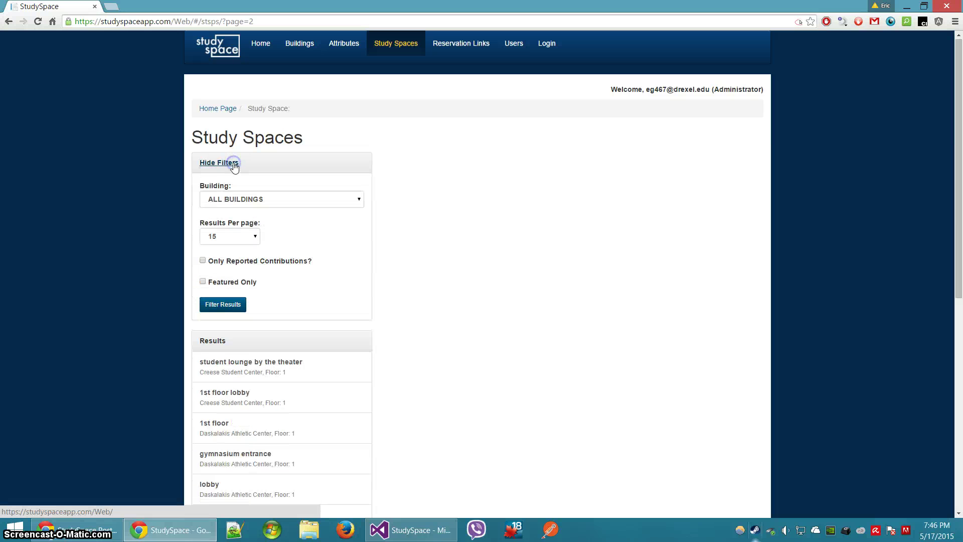
click(240, 199)
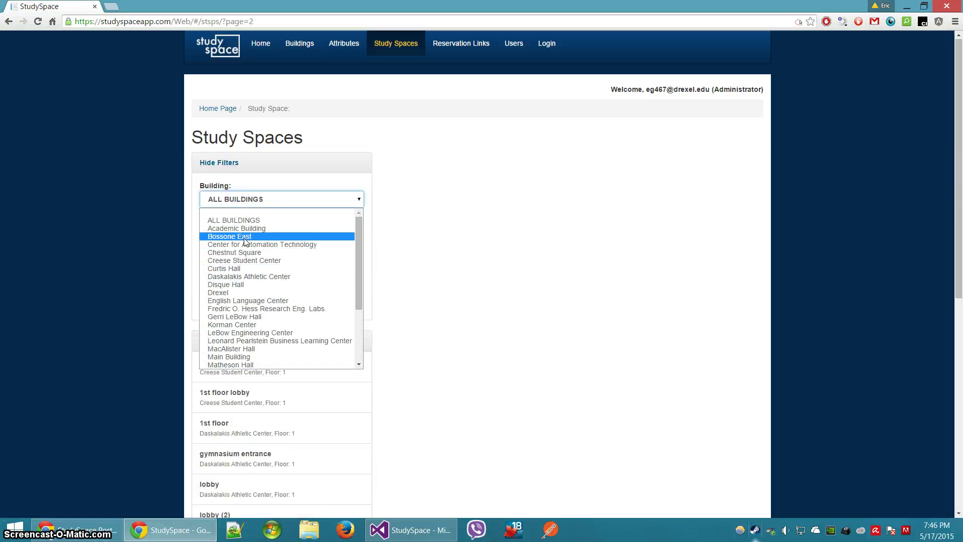
click(245, 236)
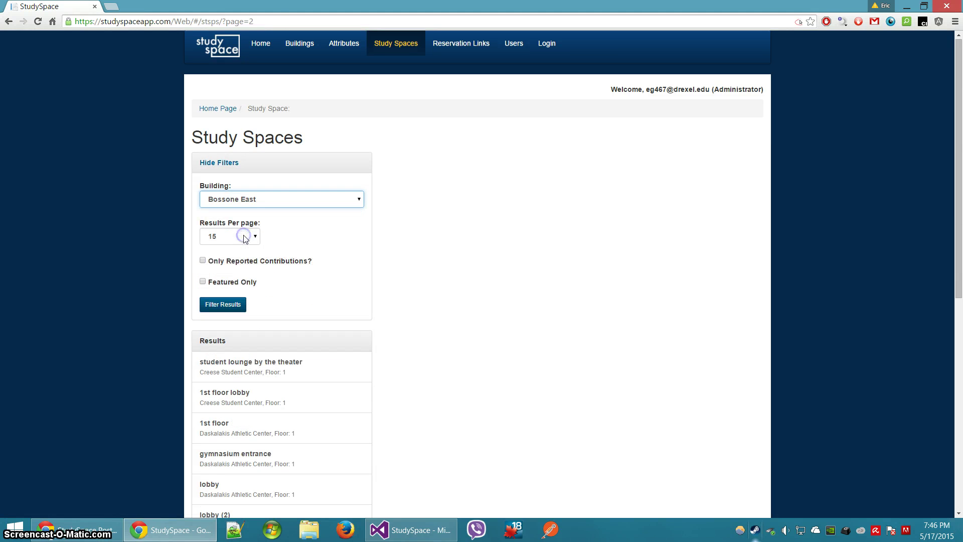
click(227, 305)
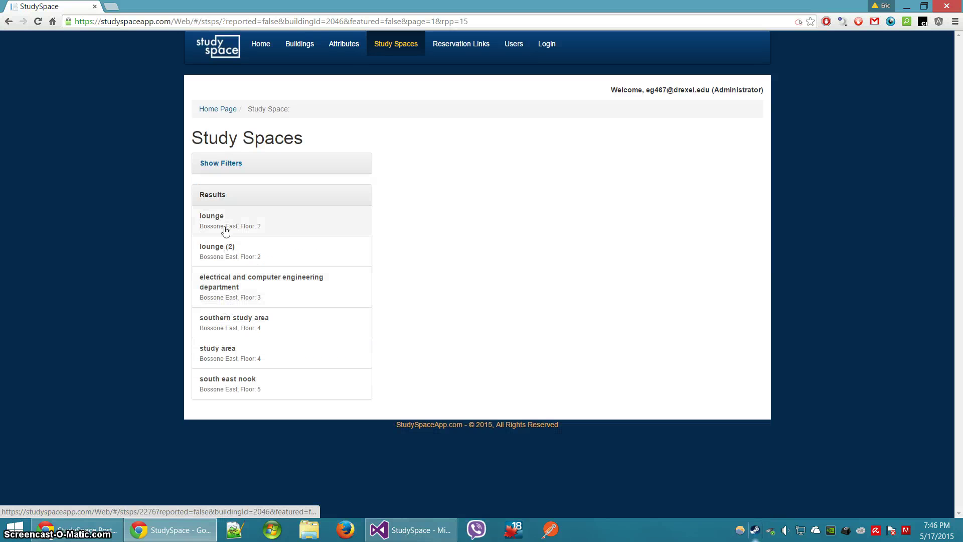
click(223, 225)
Restrict the Bossone East list to spaces with reported contributions, leaving Featured unchecked
click(231, 163)
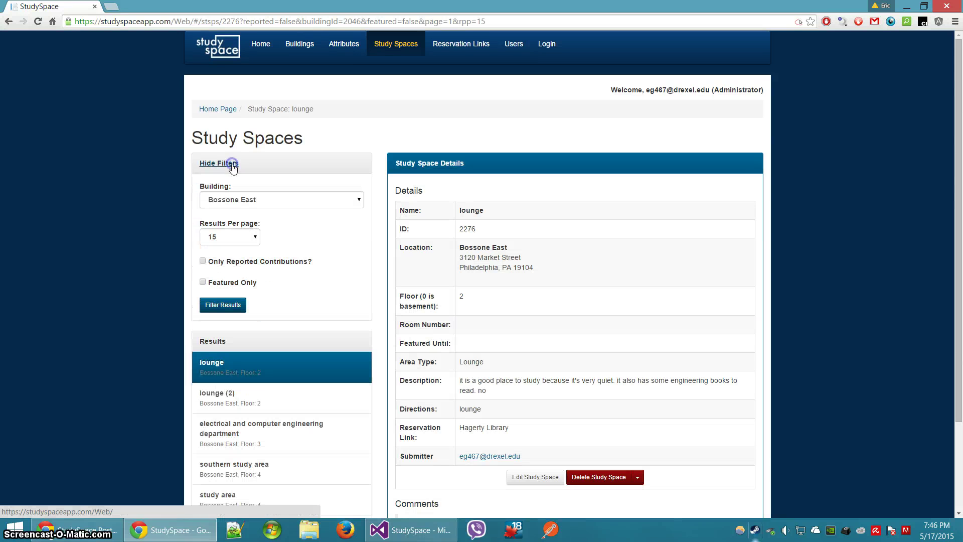
click(223, 281)
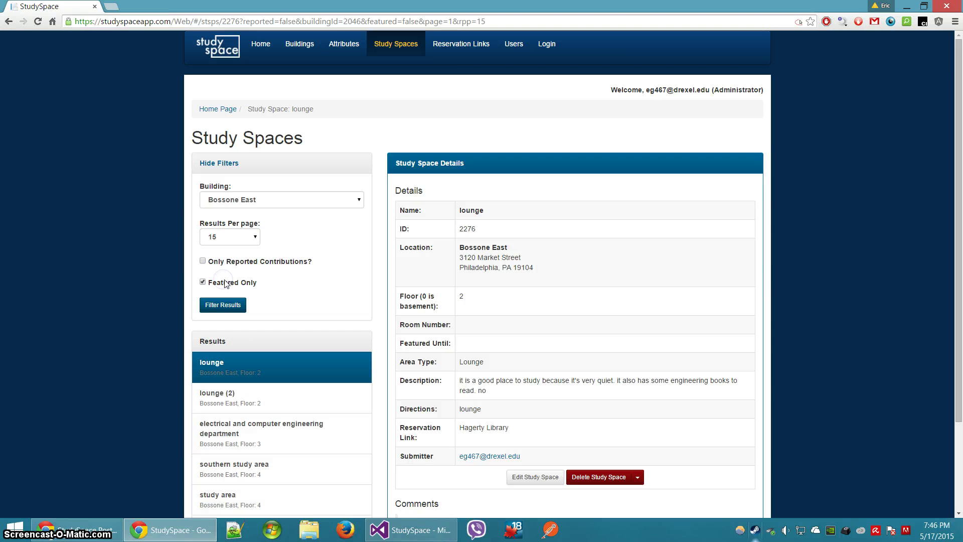
click(246, 259)
click(234, 281)
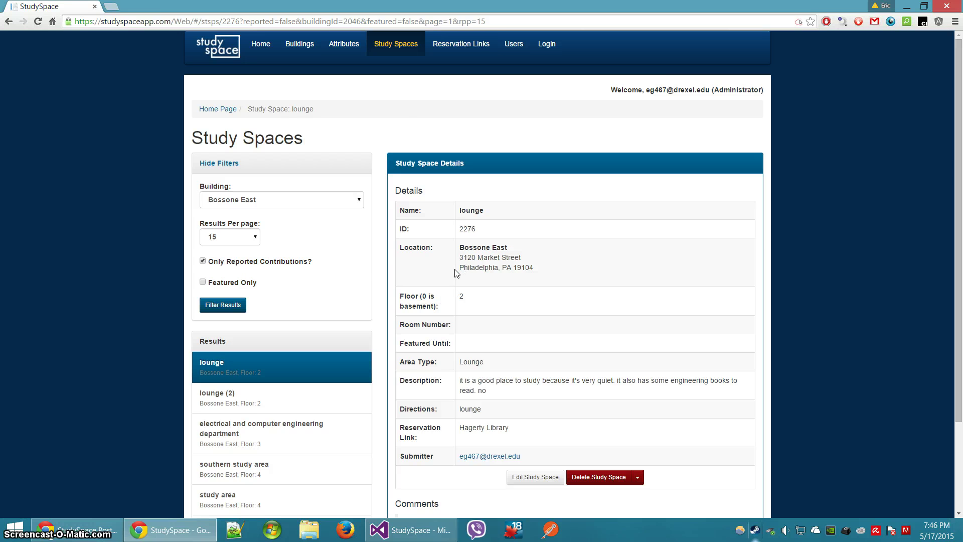
scroll(475, 264, down, 3)
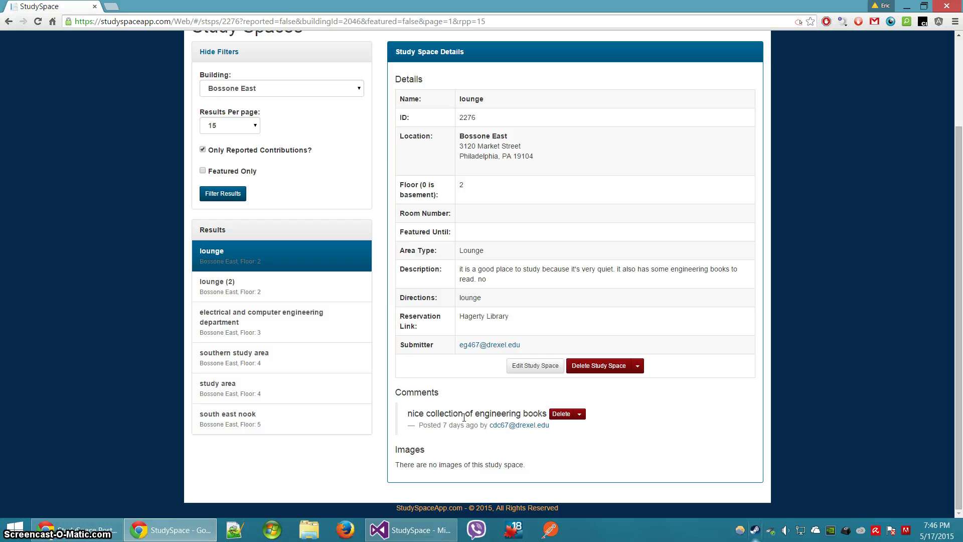
scroll(246, 277, up, 3)
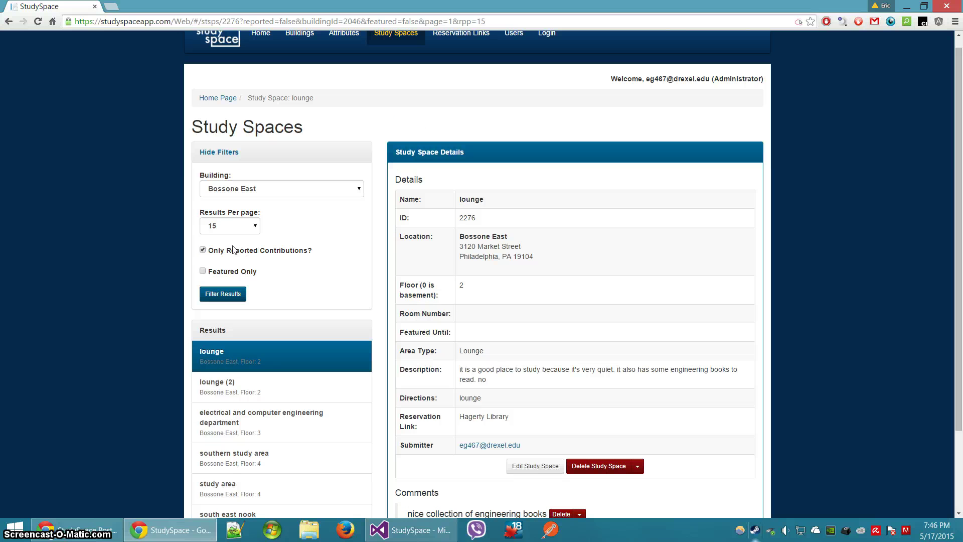
click(223, 295)
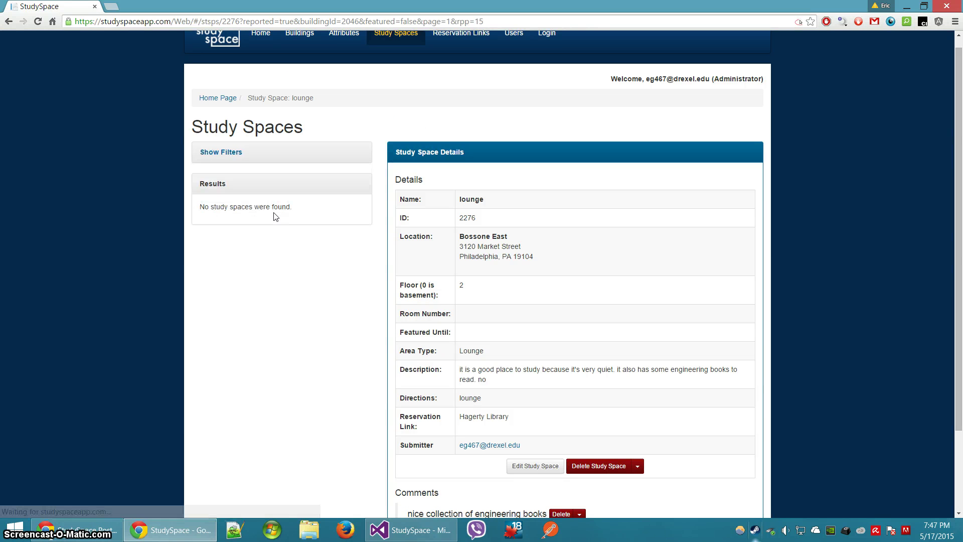
Uncheck Only Reported Contributions and refilter to show every Bossone East space
click(224, 152)
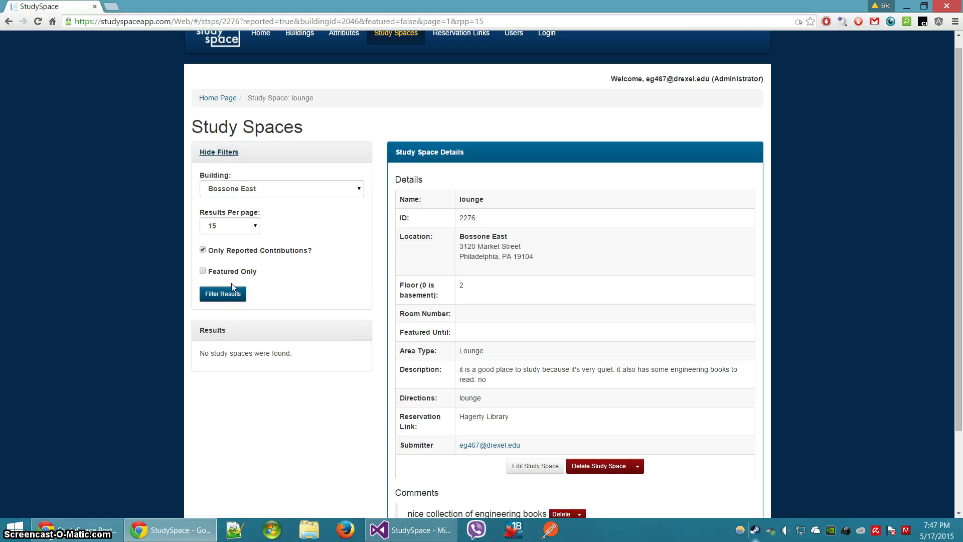
click(218, 251)
click(223, 294)
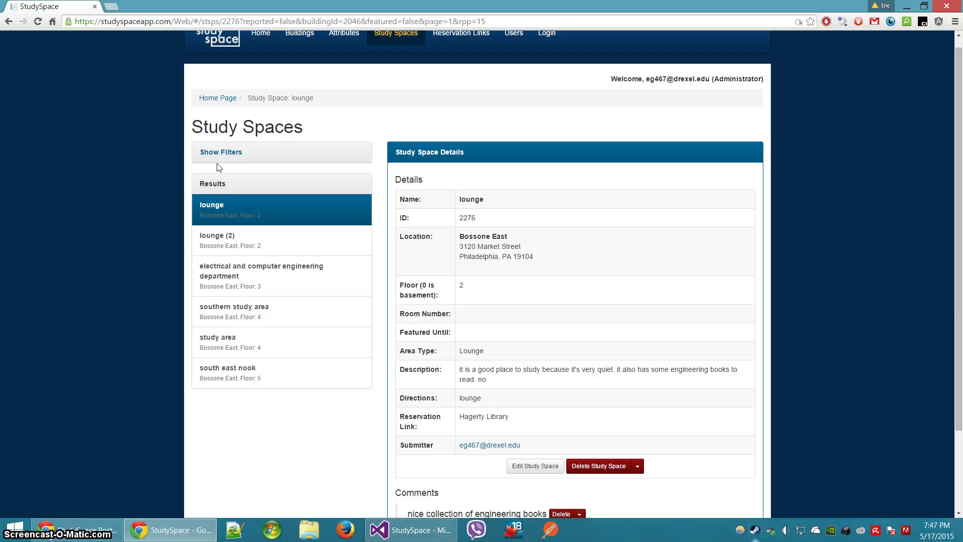
scroll(533, 371, down, 1)
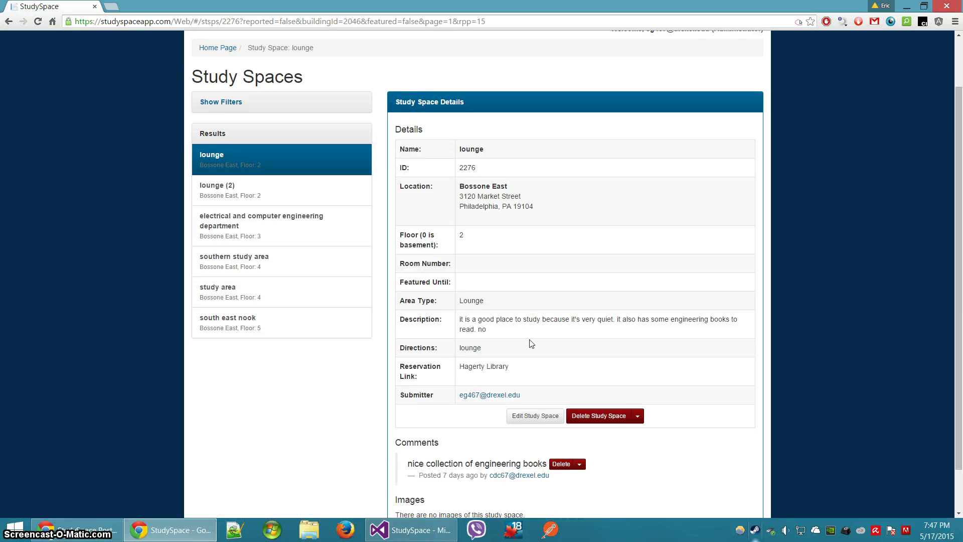
scroll(531, 344, down, 1)
Edit the lounge to be featured until June 3, 2015, keeping its area type Lounge
click(536, 366)
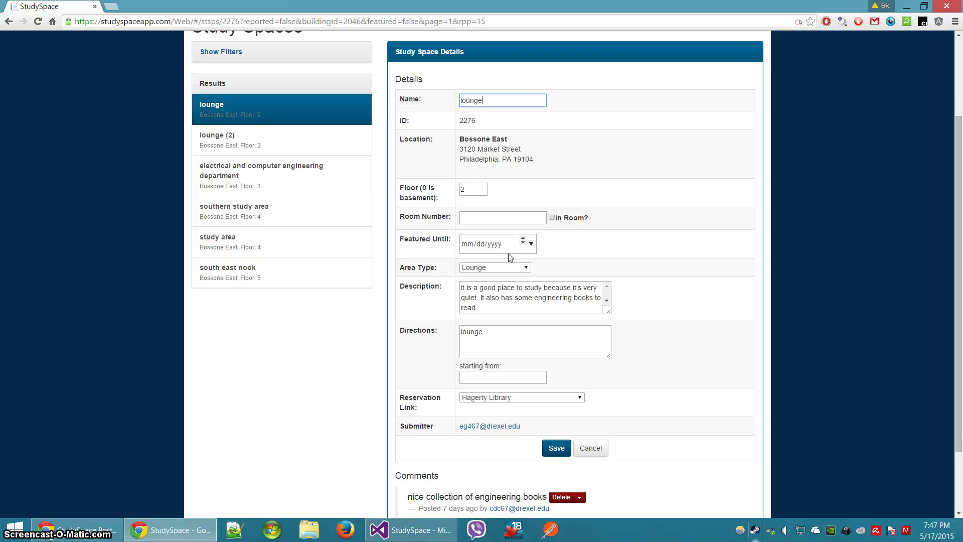
click(532, 244)
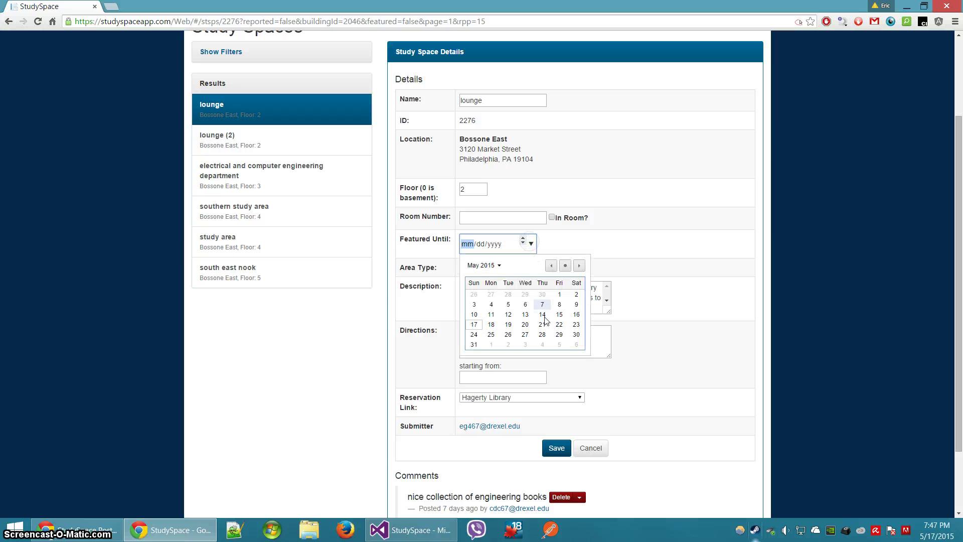
click(525, 344)
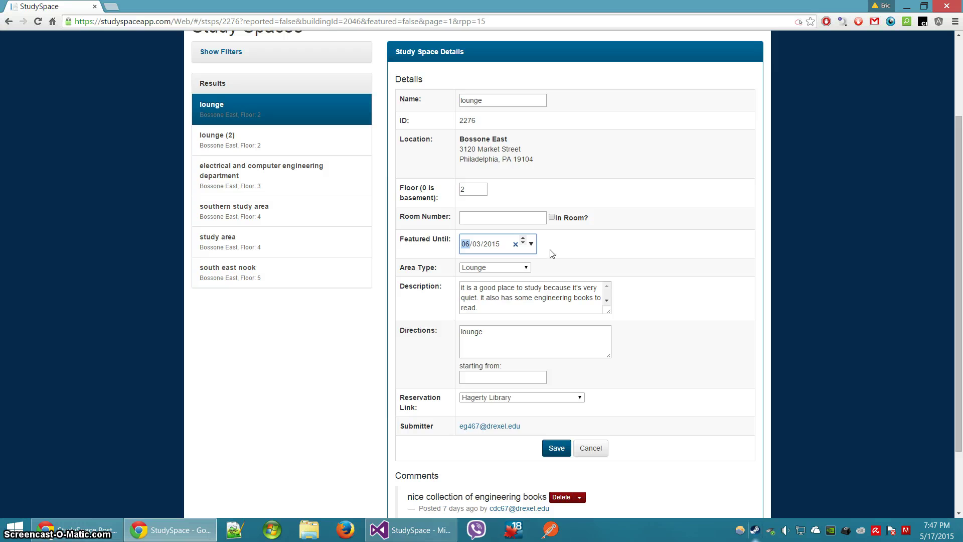
click(517, 268)
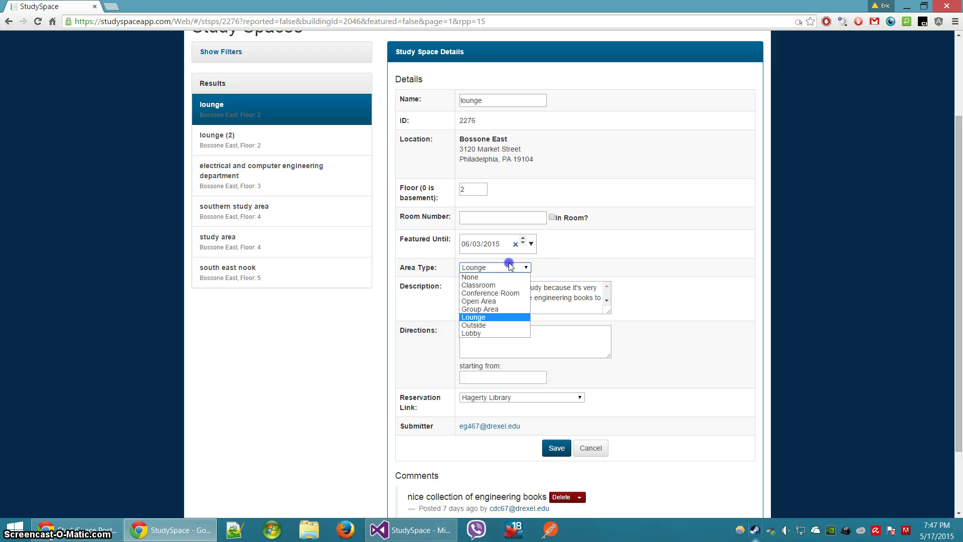
click(481, 268)
click(479, 265)
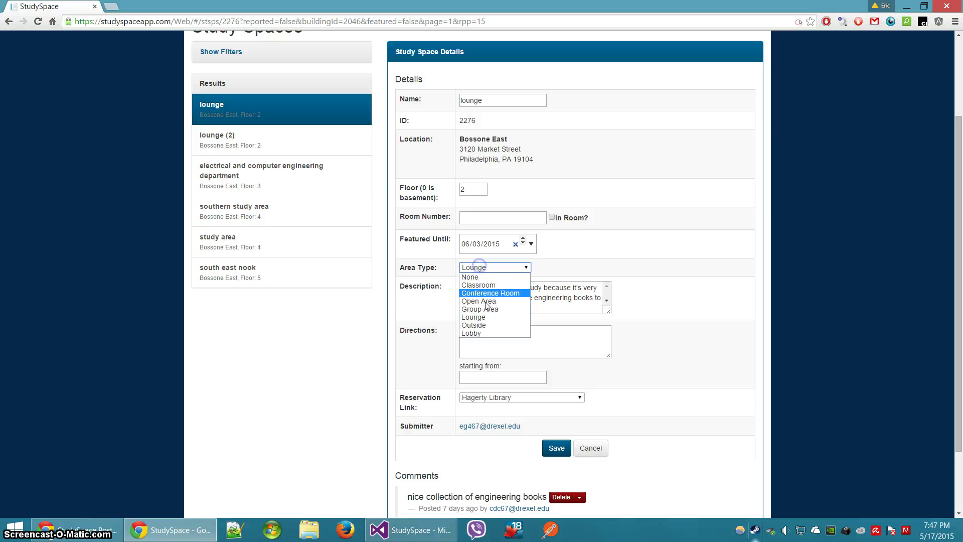
click(487, 267)
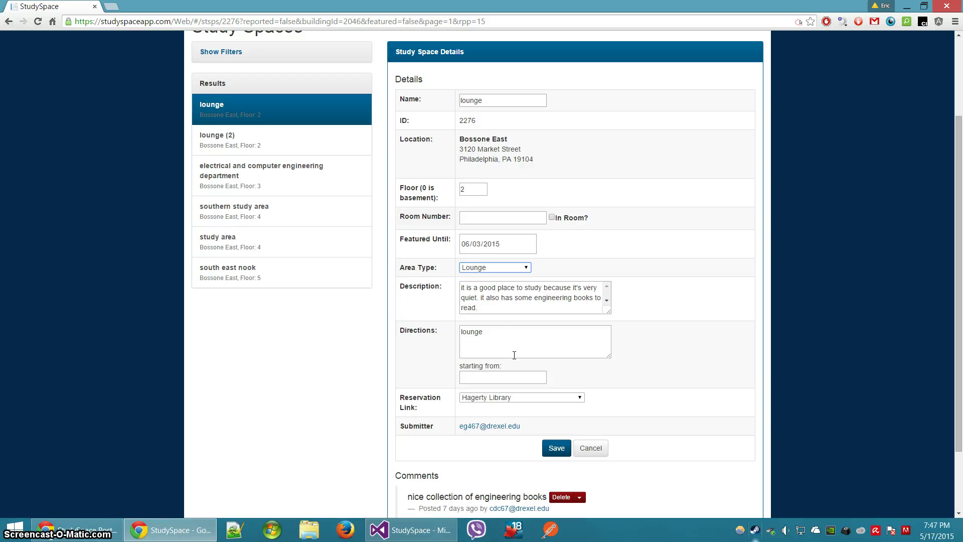
Set the lounge's reservation link to None and save the changes
click(528, 403)
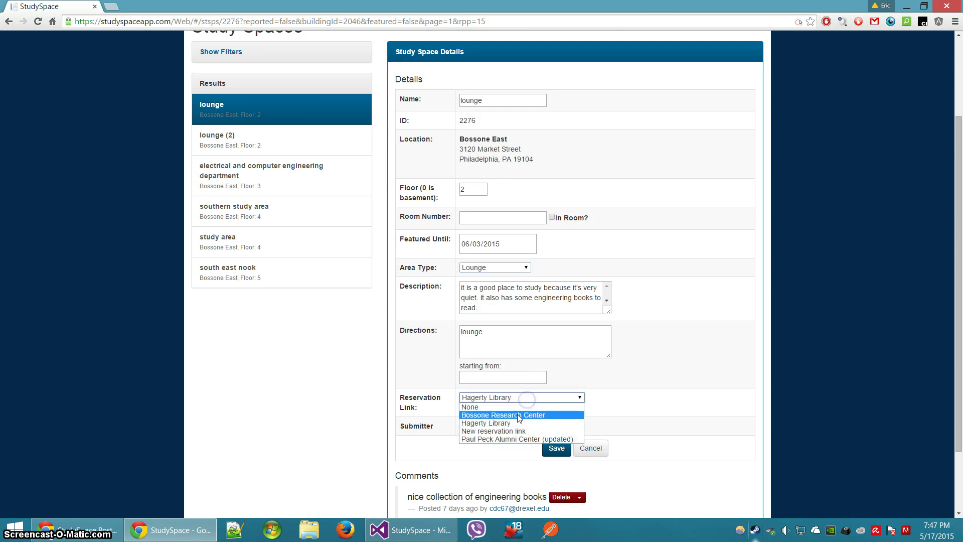
click(516, 415)
click(541, 400)
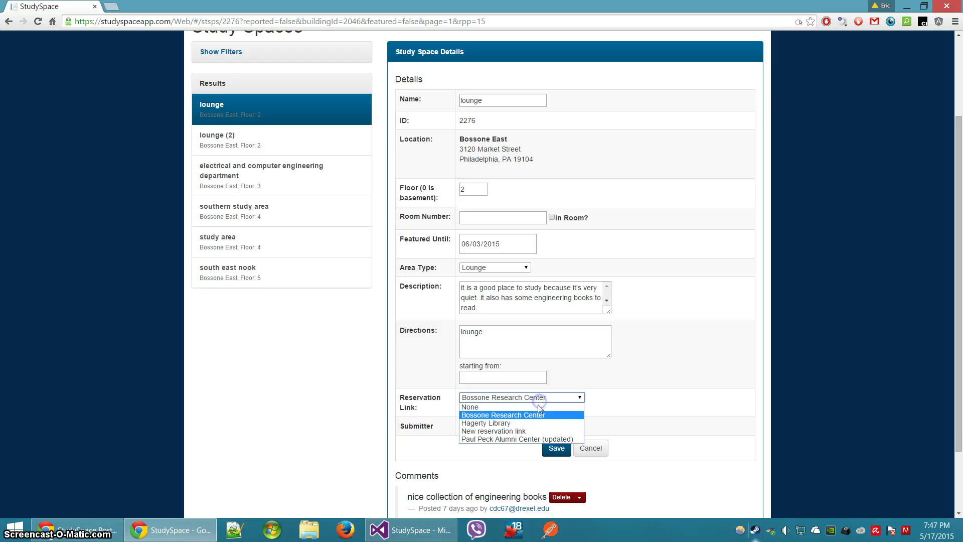
click(537, 404)
click(557, 447)
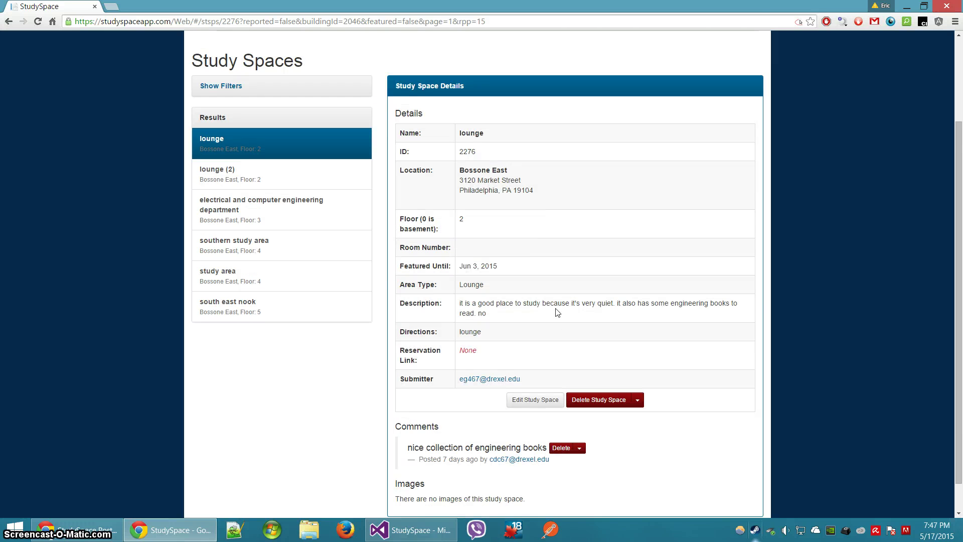
scroll(557, 313, down, 1)
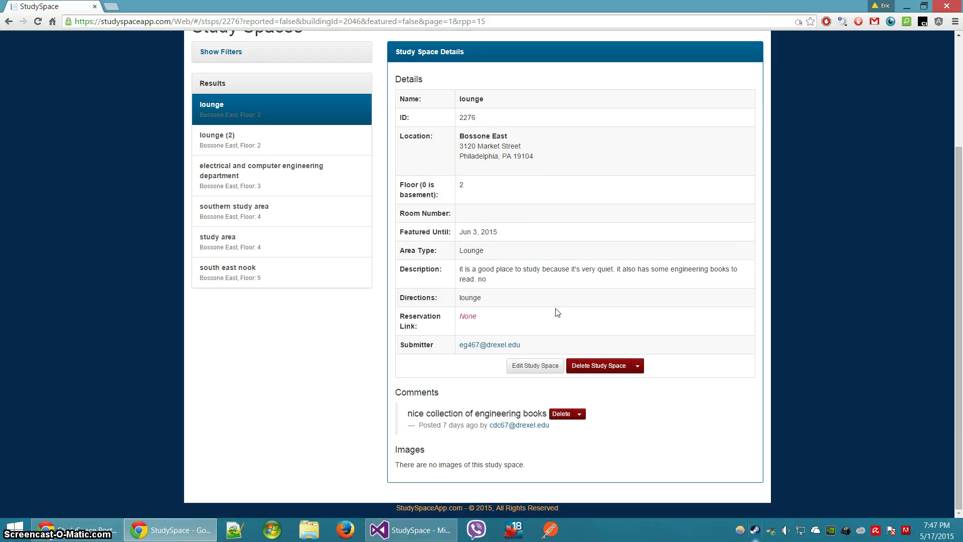
Check the space's and comment's delete options without deleting, then open Reservation Links
click(637, 366)
click(623, 327)
click(640, 370)
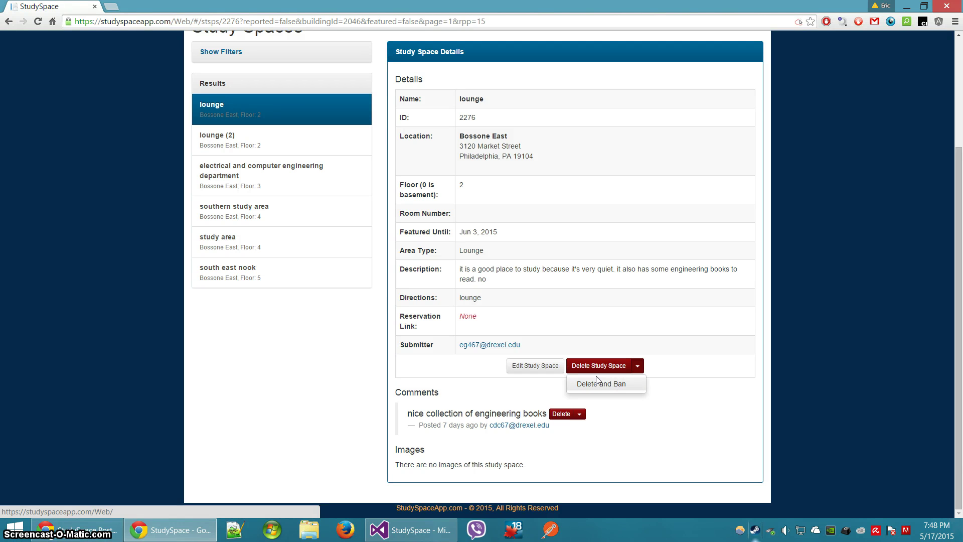
click(441, 351)
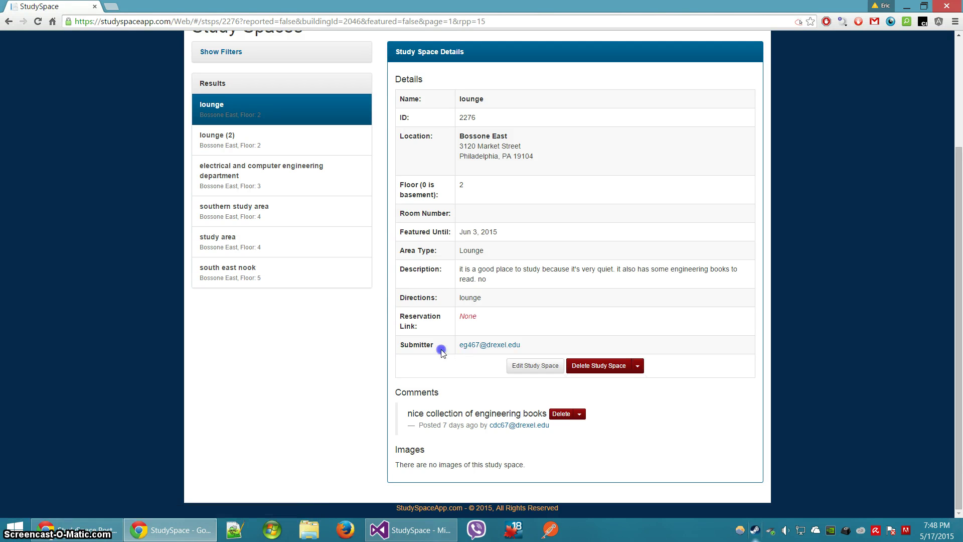
click(579, 414)
click(512, 416)
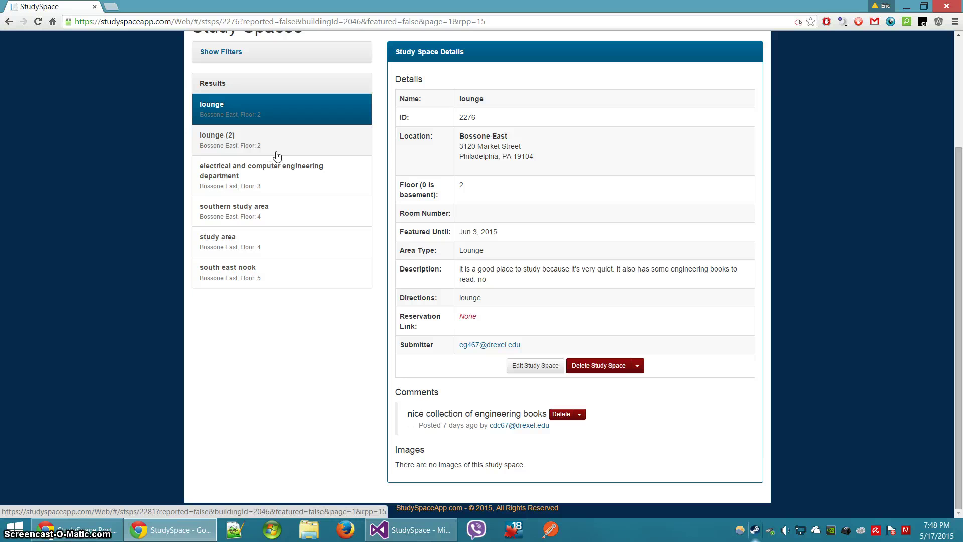
click(452, 49)
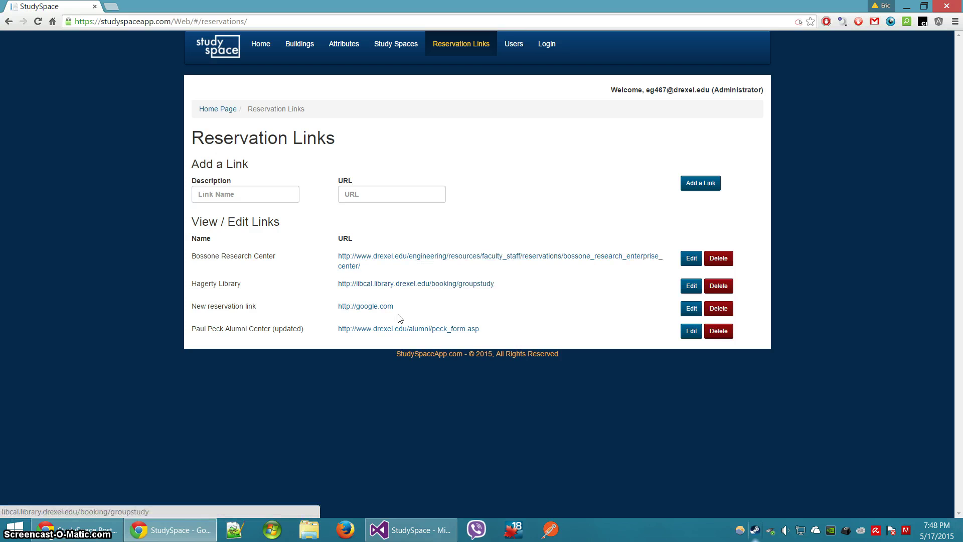
click(712, 308)
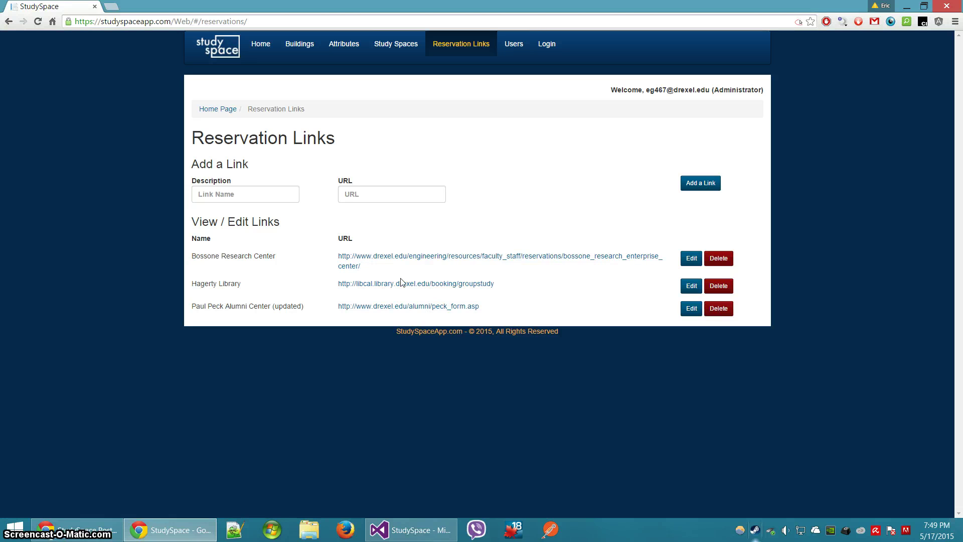
click(268, 198)
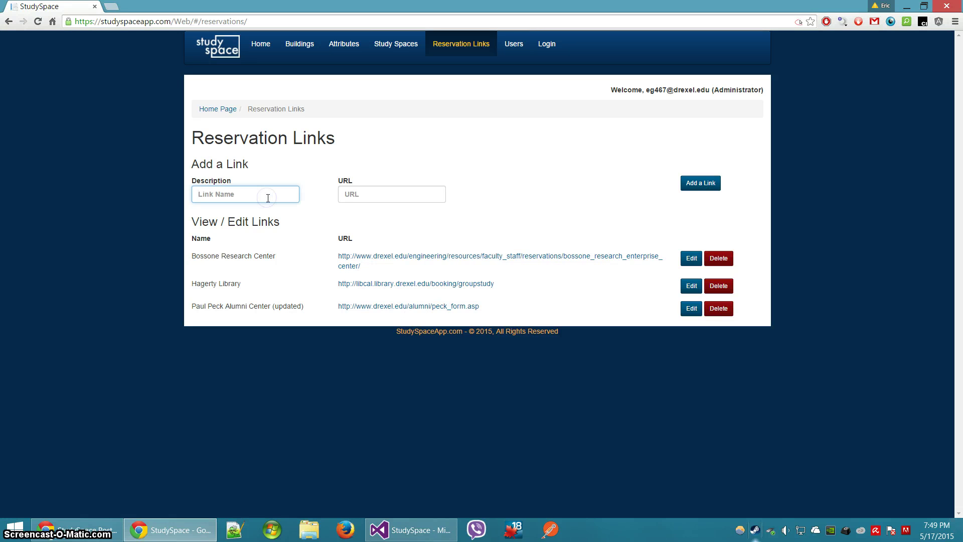
text(Reservation Link)
key(Home)
text(Sample)
key(Tab)
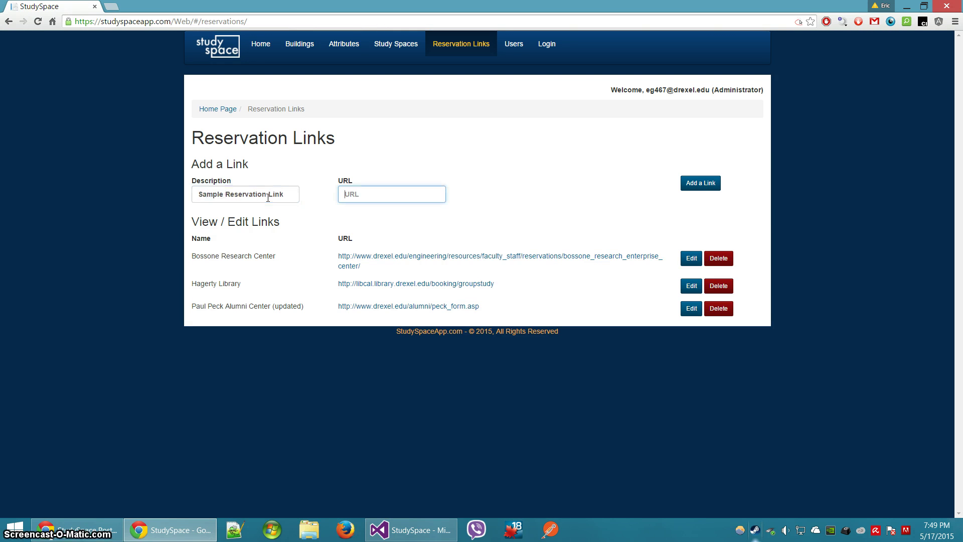
text(http://google.com)
key(ctrl+shift+Left)
key(ctrl+shift+Left)
key(ctrl+shift+Left)
text(drexel.)
key(Return)
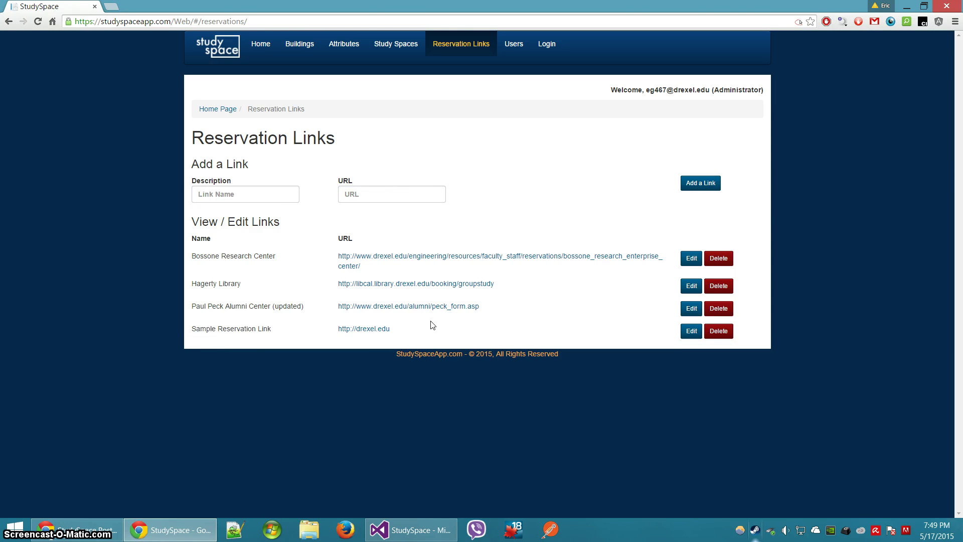
Link the lounge study space to Sample Reservation Link and save
click(422, 50)
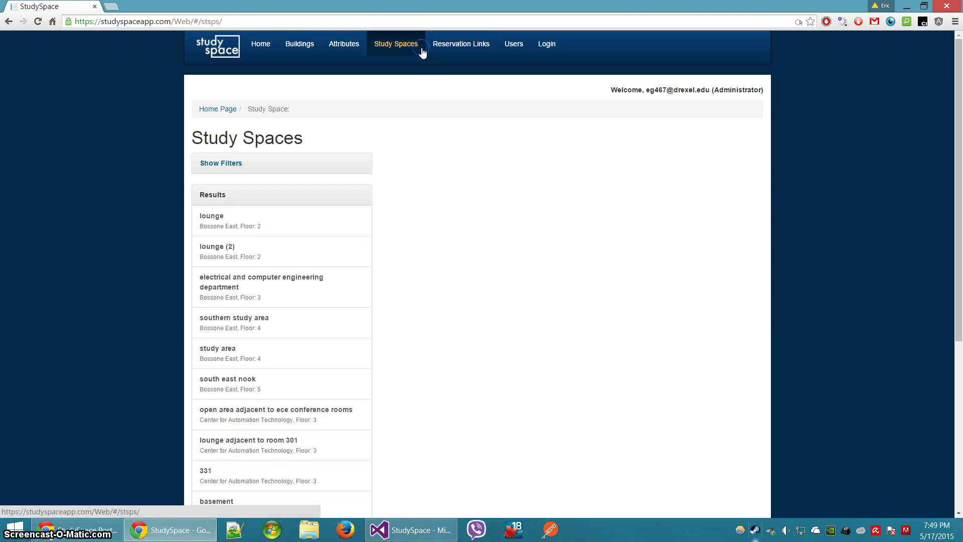
click(284, 223)
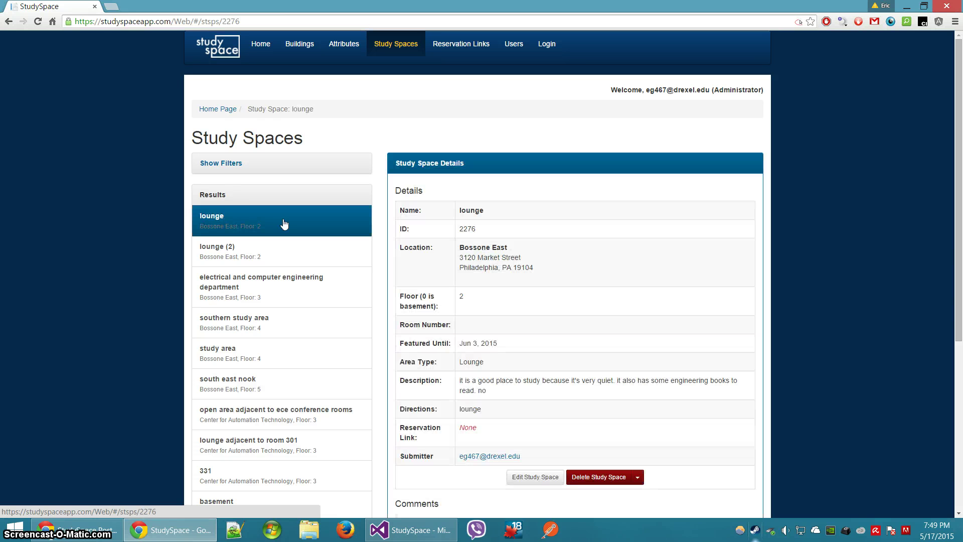
click(534, 478)
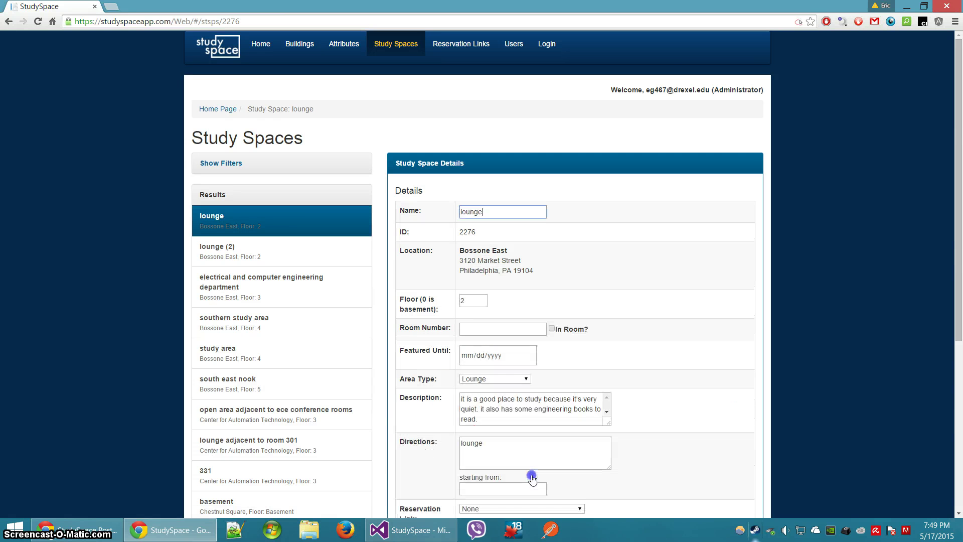
scroll(499, 473, down, 2)
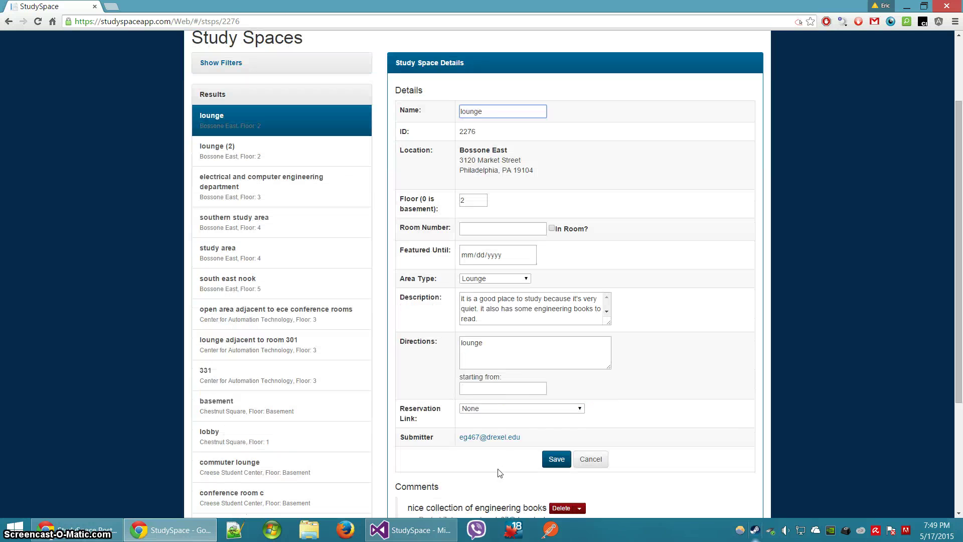
click(486, 408)
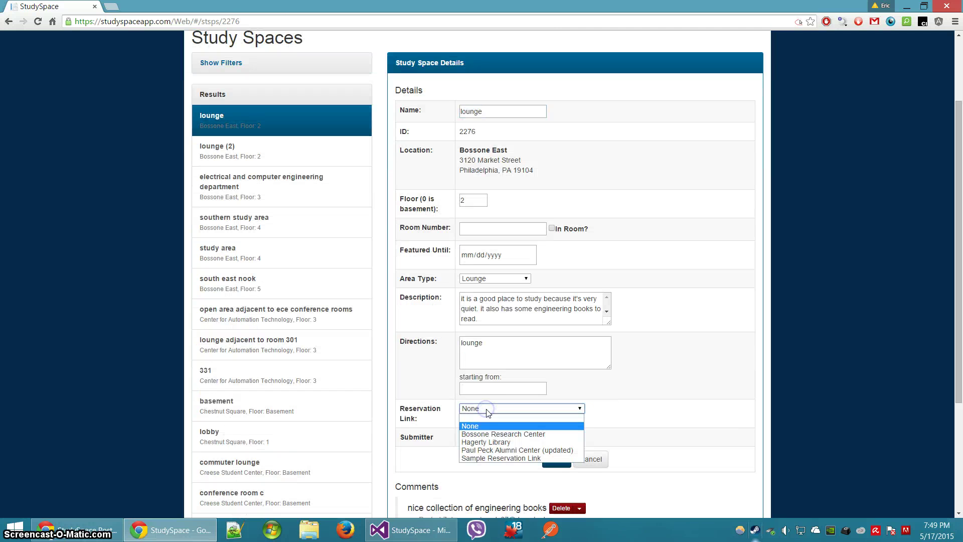
click(508, 458)
click(556, 460)
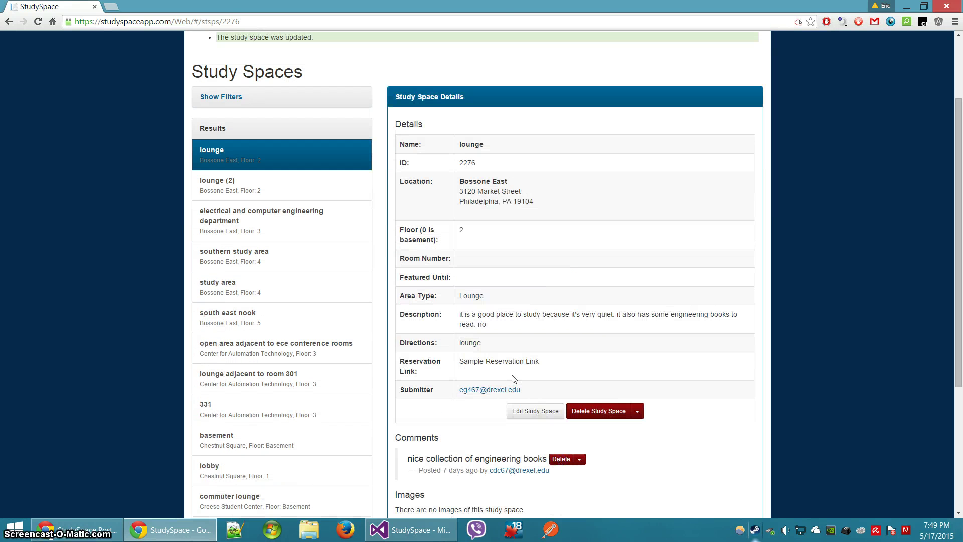
Edit the lounge again, set its reservation link back to None, and save
click(543, 413)
click(533, 443)
click(531, 453)
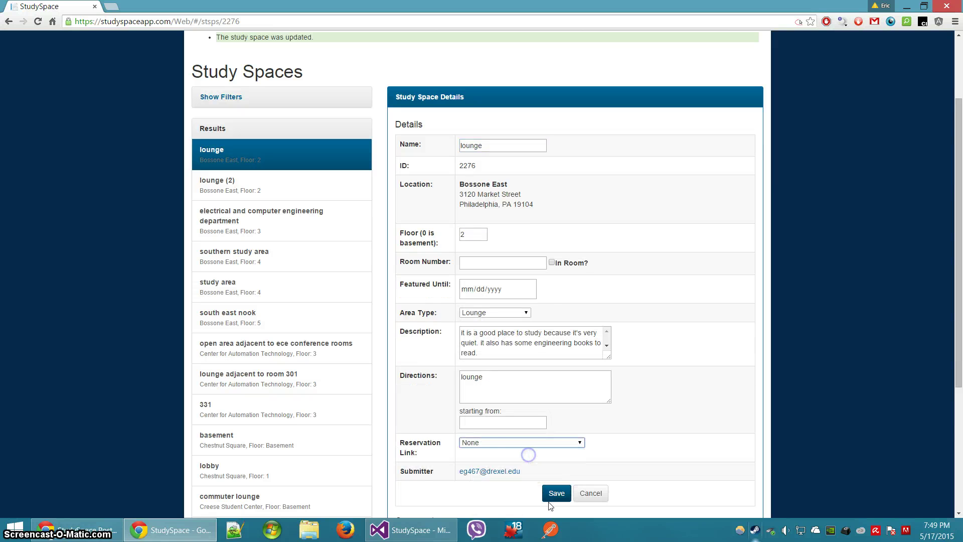
click(555, 493)
scroll(341, 140, up, 2)
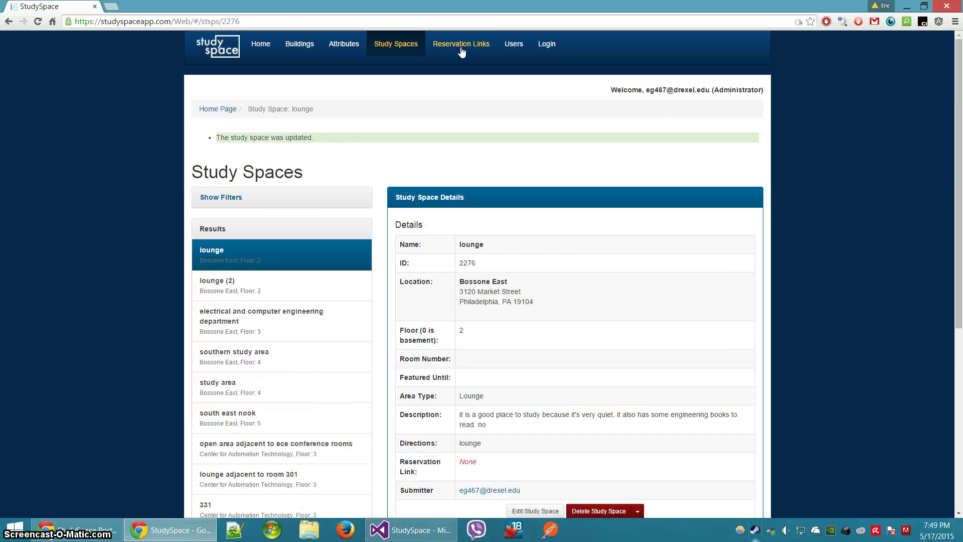
click(479, 46)
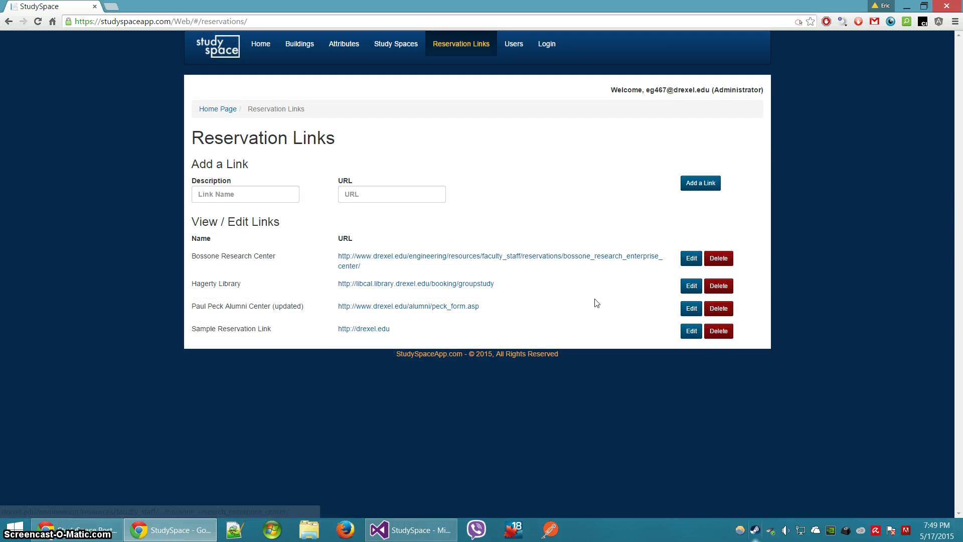
Rename Sample Reservation Link to 'Sample Reservation Link 2' and save it
click(683, 334)
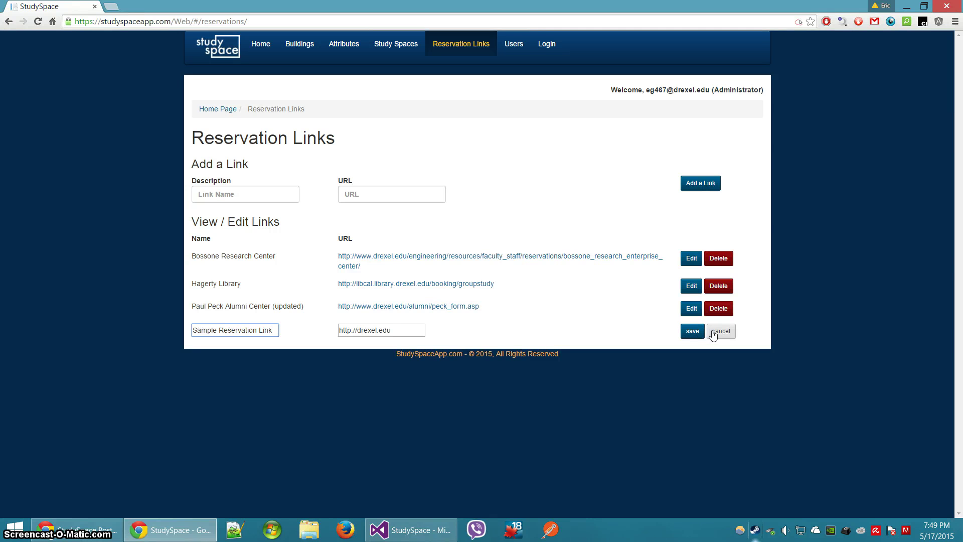
text(2)
click(693, 333)
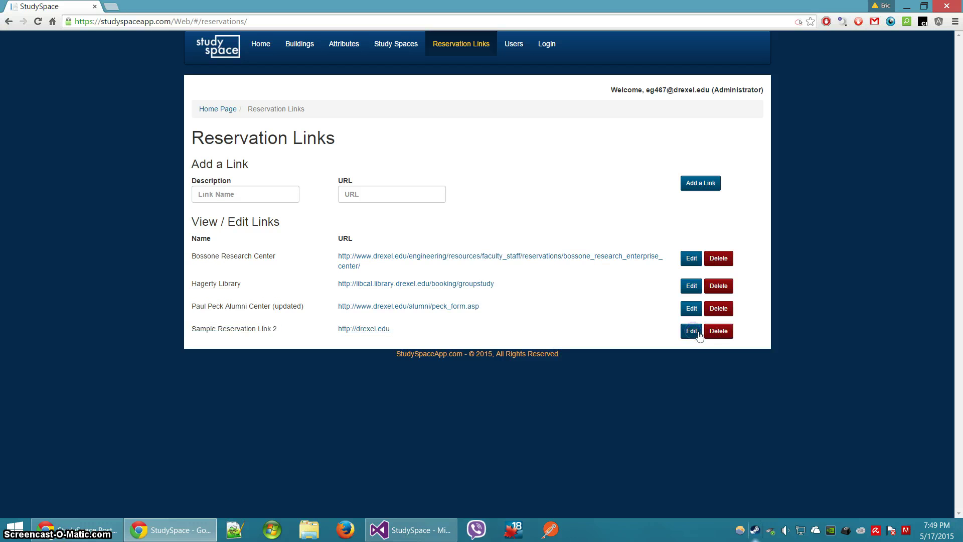
Delete Sample Reservation Link 2, reload the links page, and go to Users
click(715, 332)
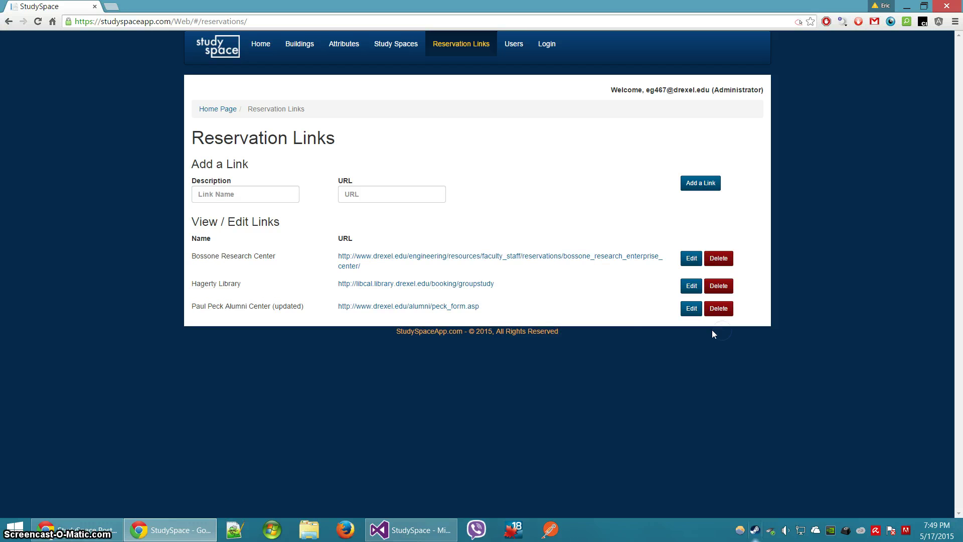
right_click(481, 150)
click(505, 186)
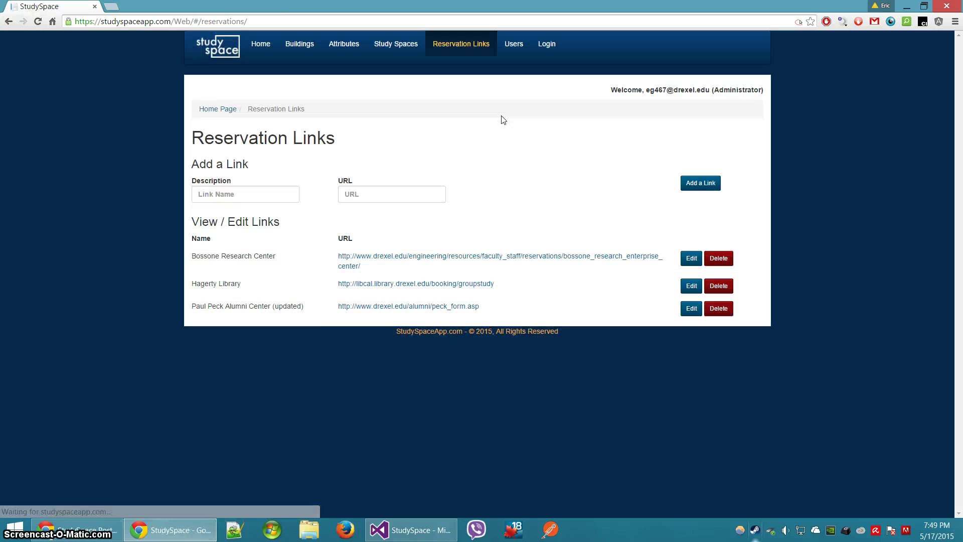
click(507, 44)
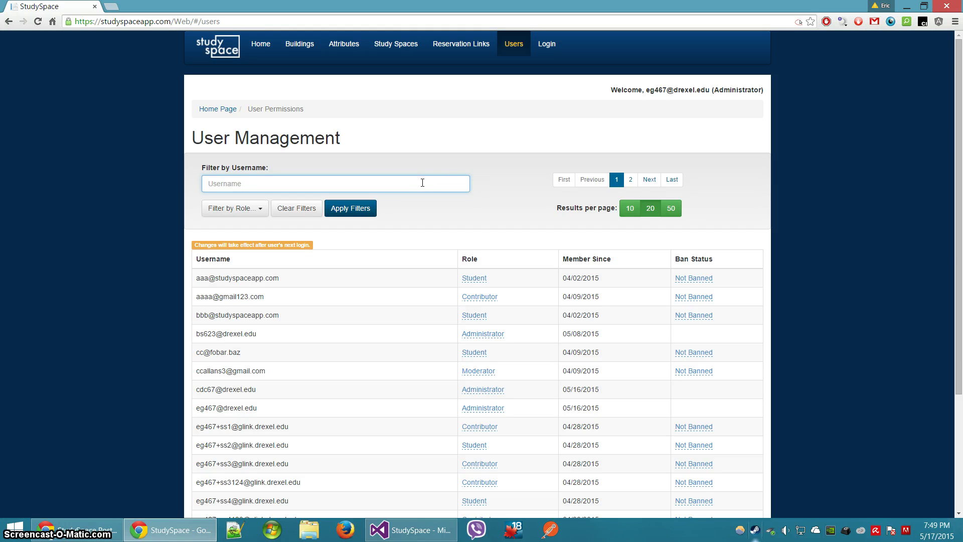
Switch the first listed user's role from Student to Moderator using the role dropdown
double_click(734, 89)
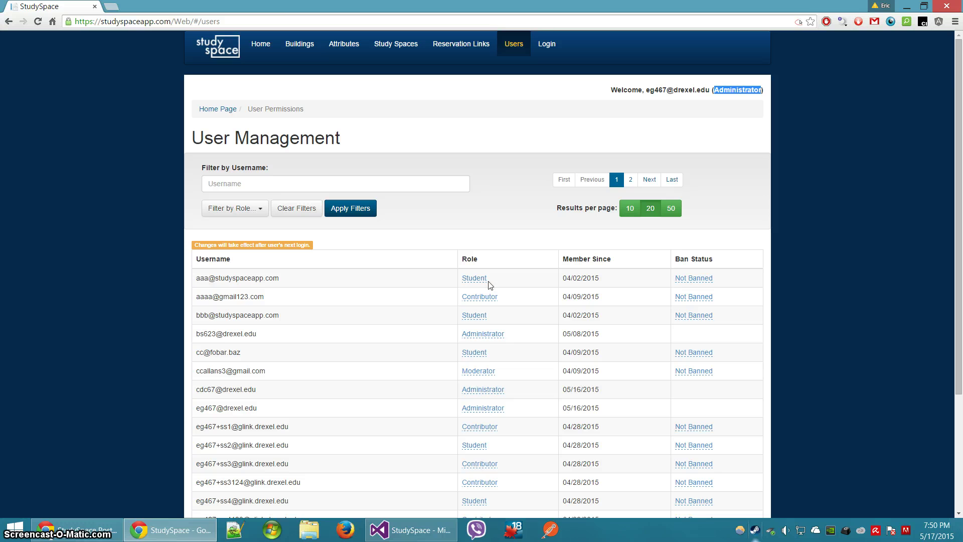
click(476, 278)
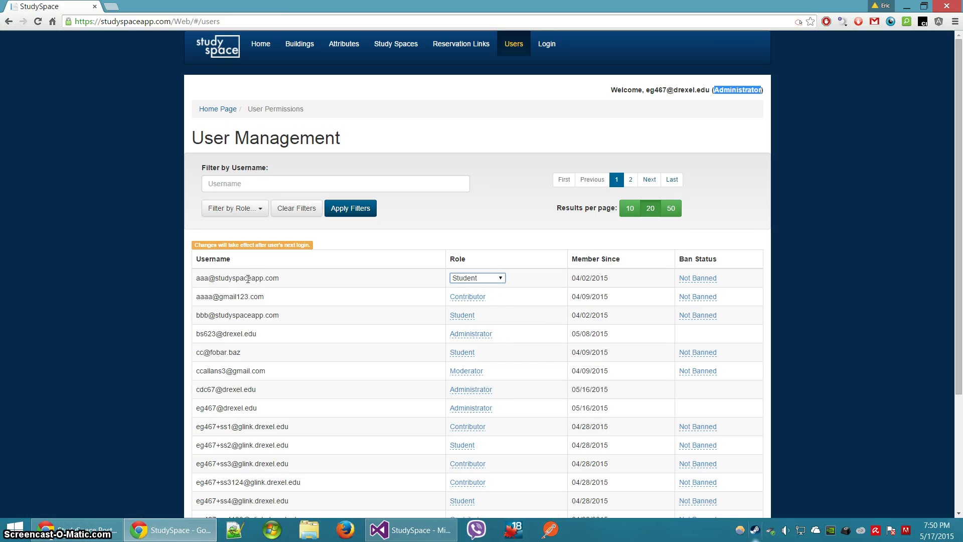
click(248, 279)
click(462, 277)
click(499, 277)
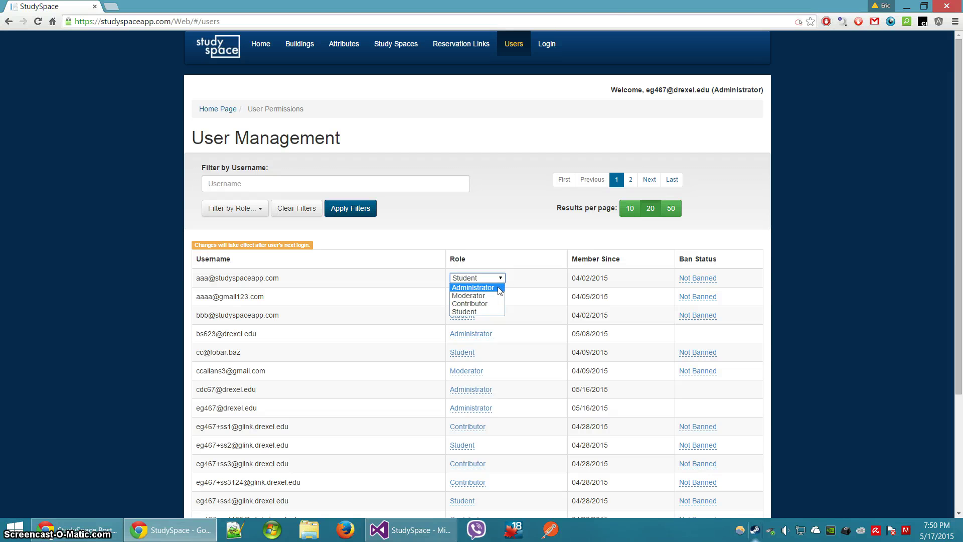
click(492, 251)
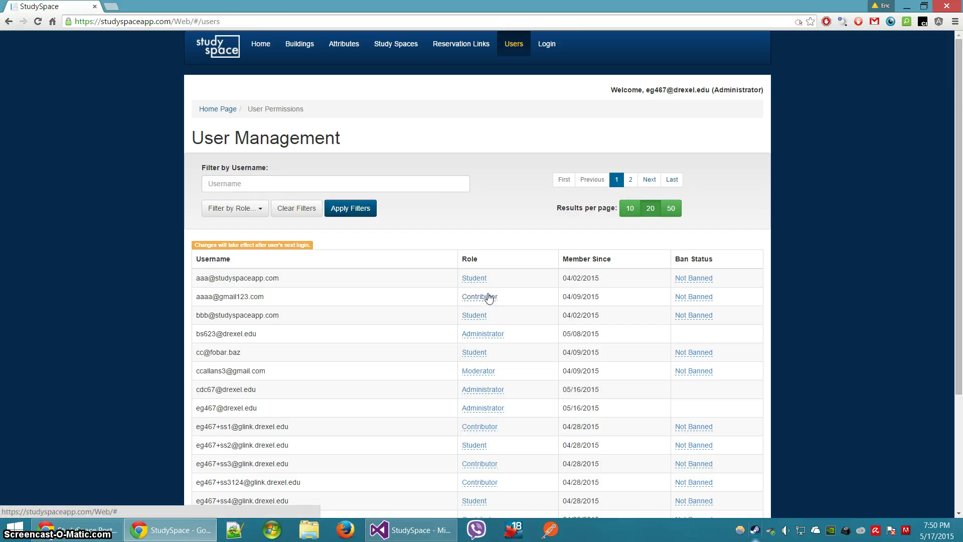
click(476, 279)
click(476, 279)
click(474, 298)
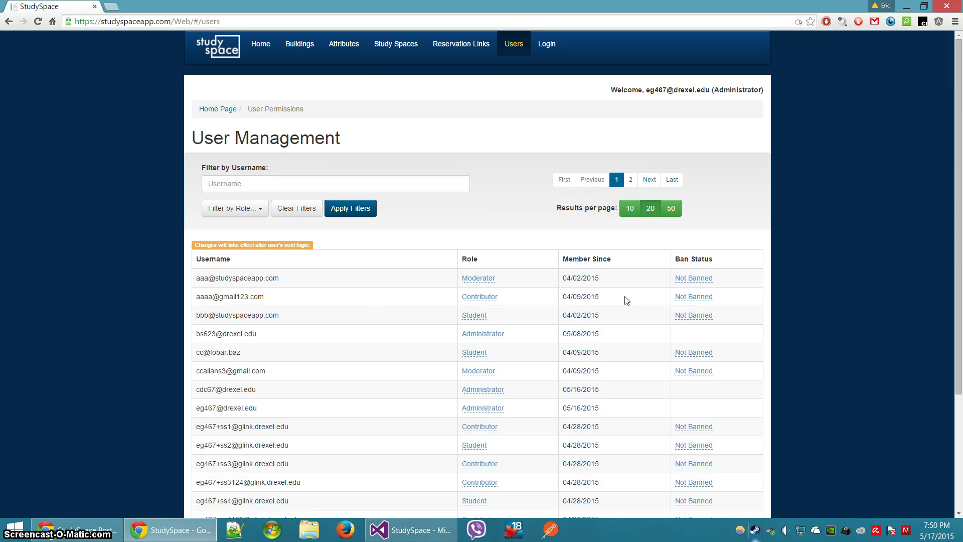
click(687, 280)
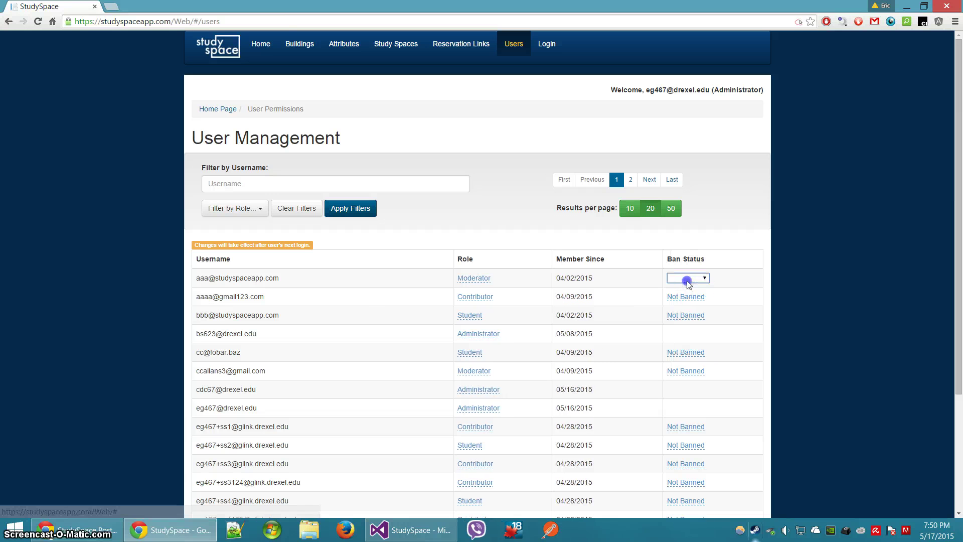
click(688, 281)
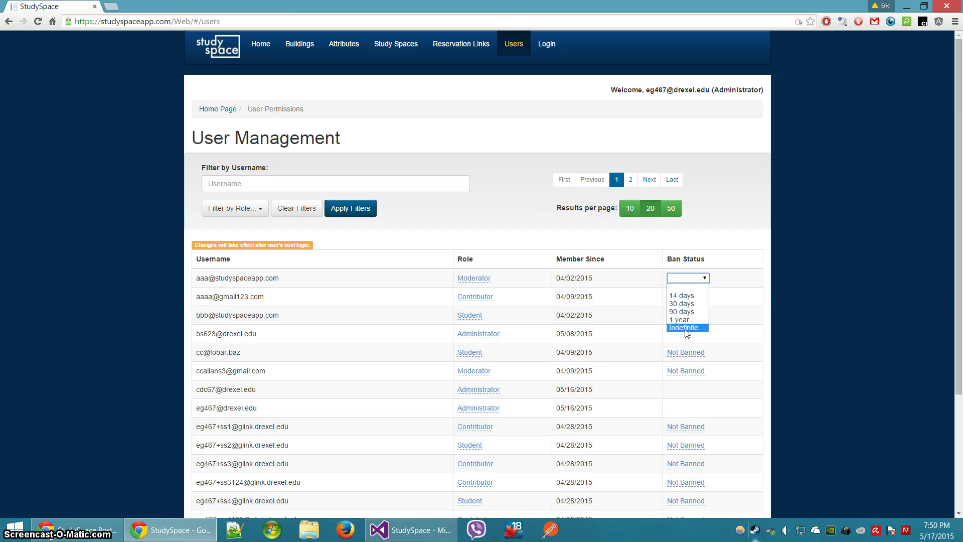
click(685, 330)
click(668, 298)
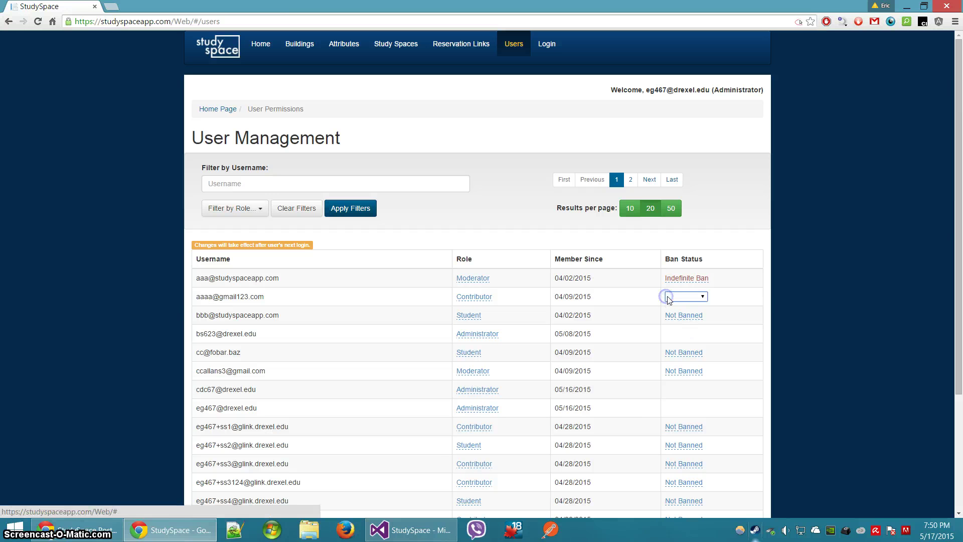
click(668, 298)
click(670, 315)
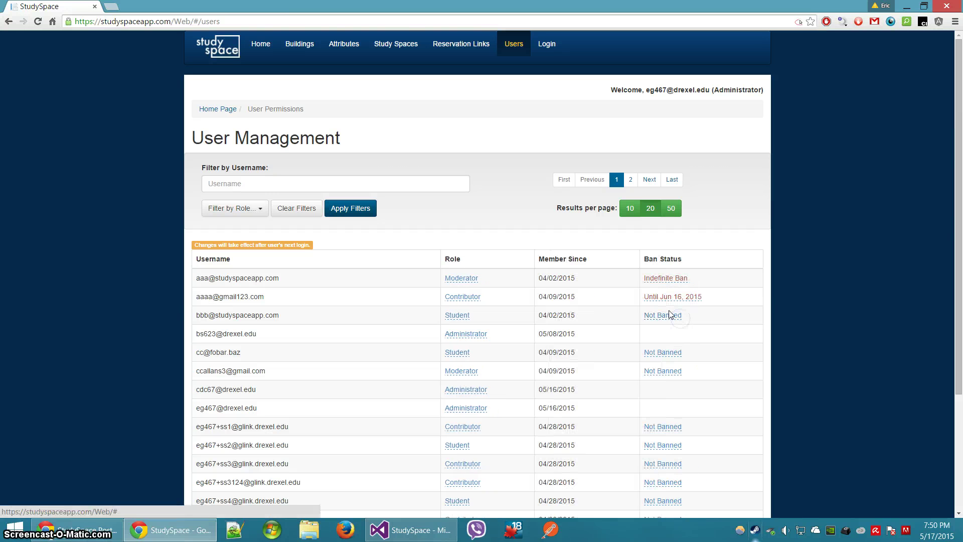
click(670, 298)
click(677, 297)
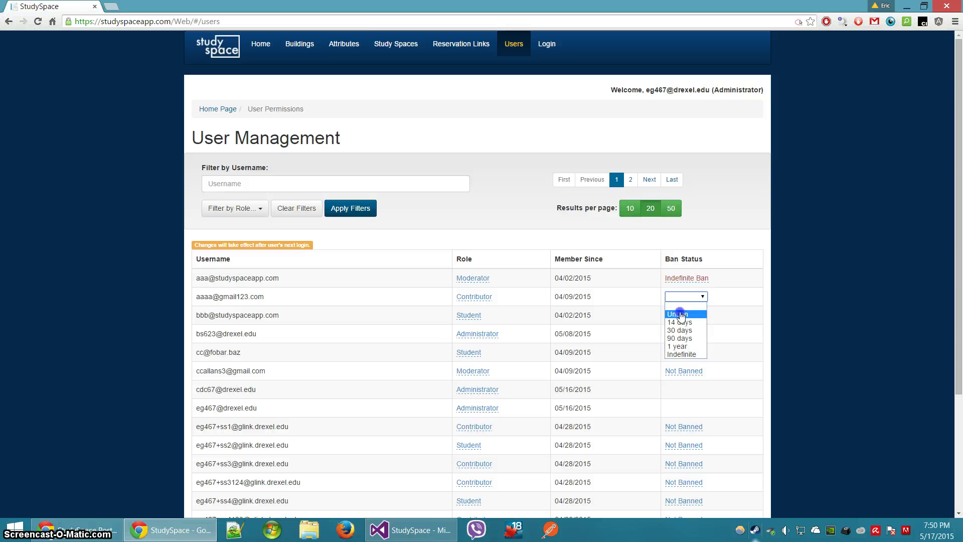
click(678, 315)
click(678, 278)
click(677, 278)
click(677, 296)
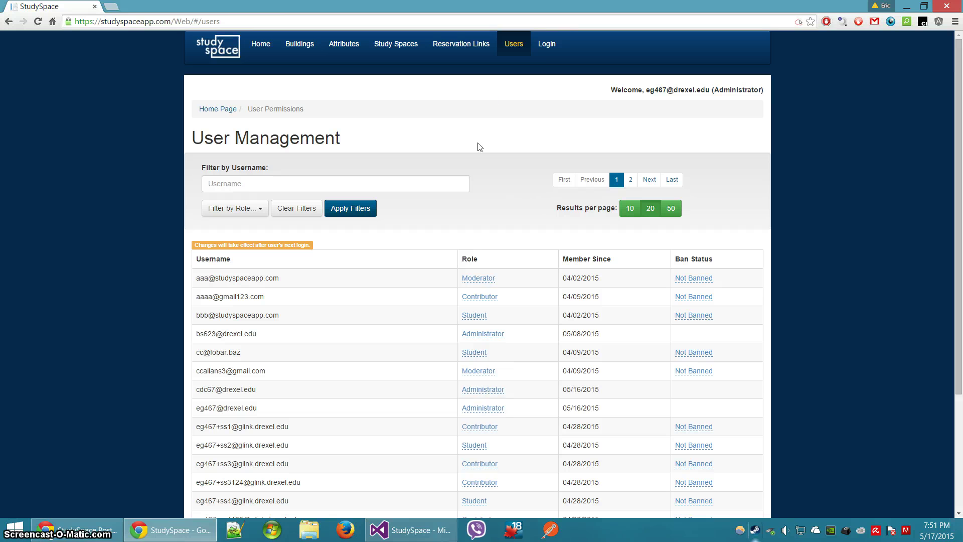
click(249, 182)
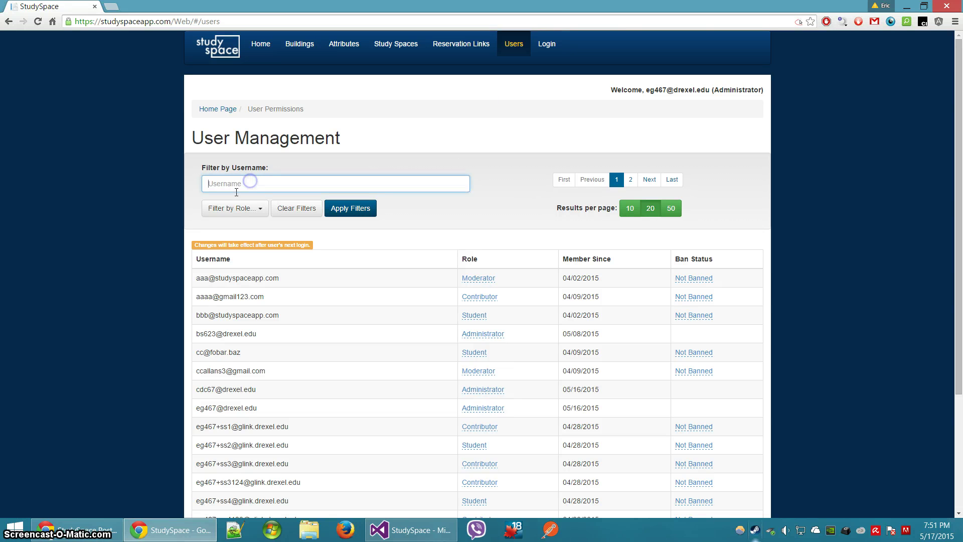
scroll(340, 300, down, 3)
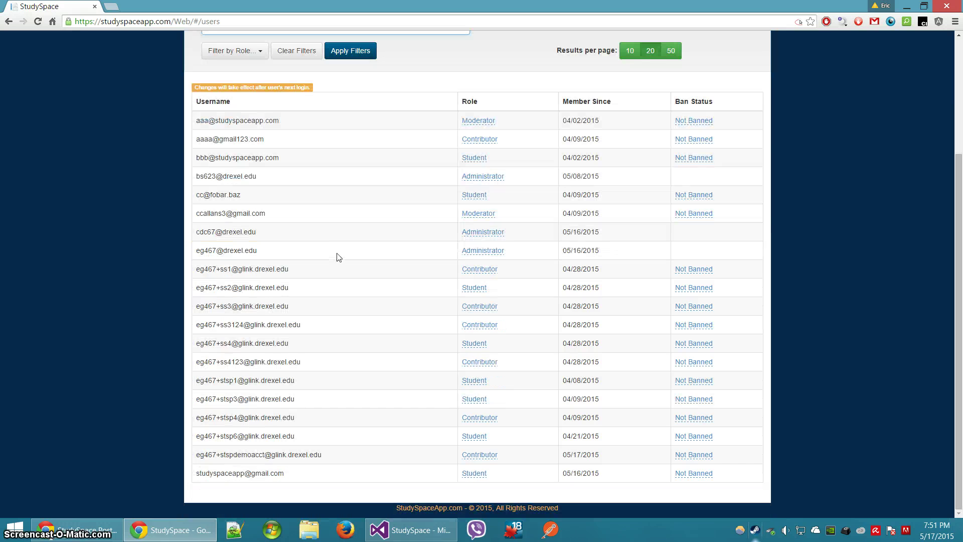
scroll(347, 250, up, 3)
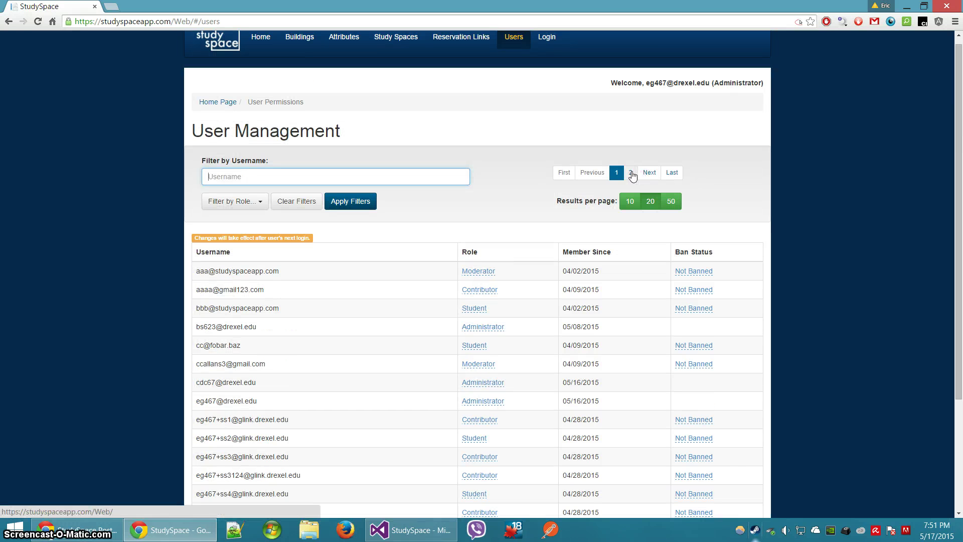
click(251, 176)
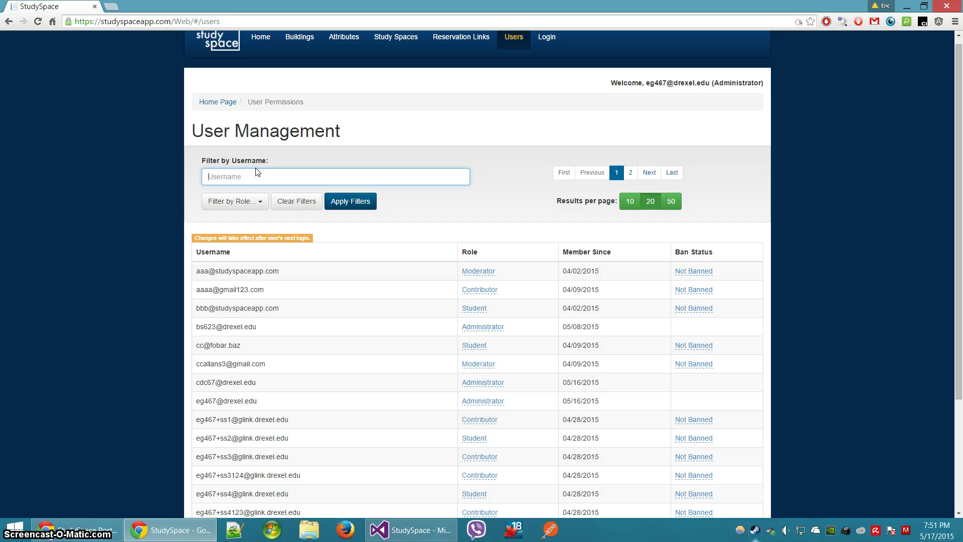
text(bs623)
click(344, 200)
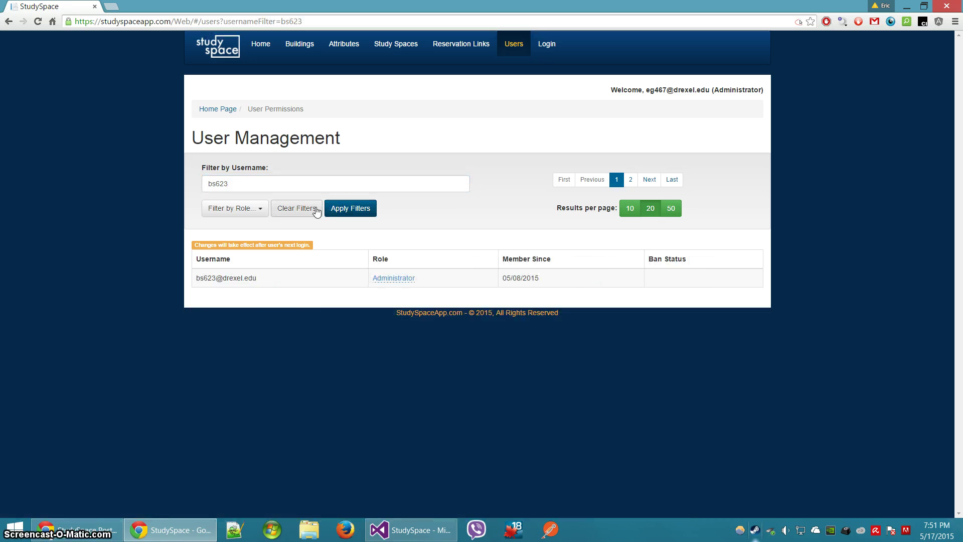
click(315, 209)
click(253, 208)
click(235, 263)
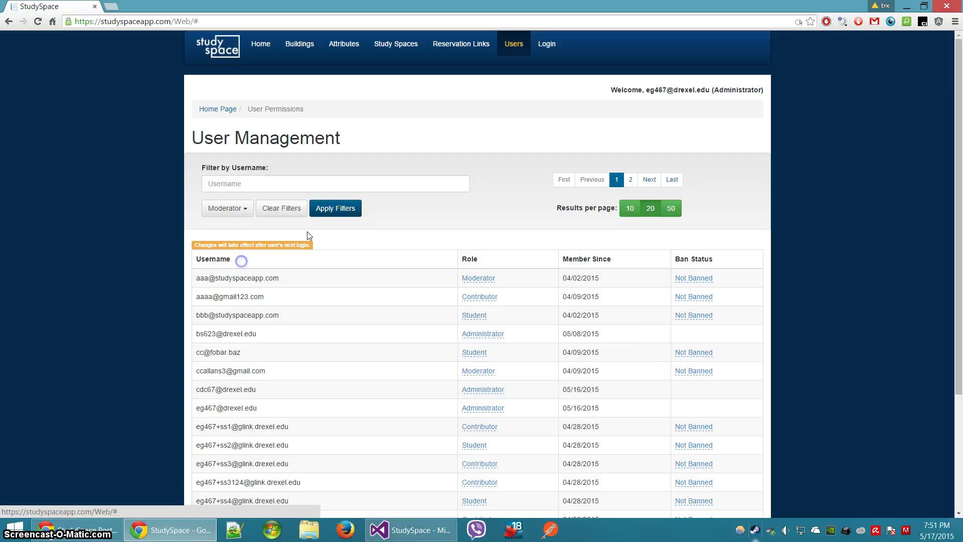
click(333, 209)
click(242, 214)
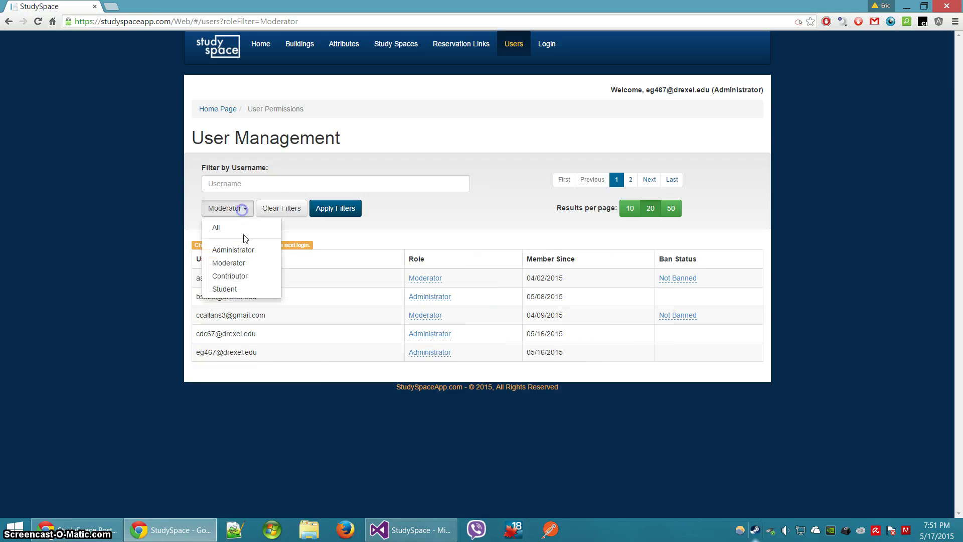
click(236, 276)
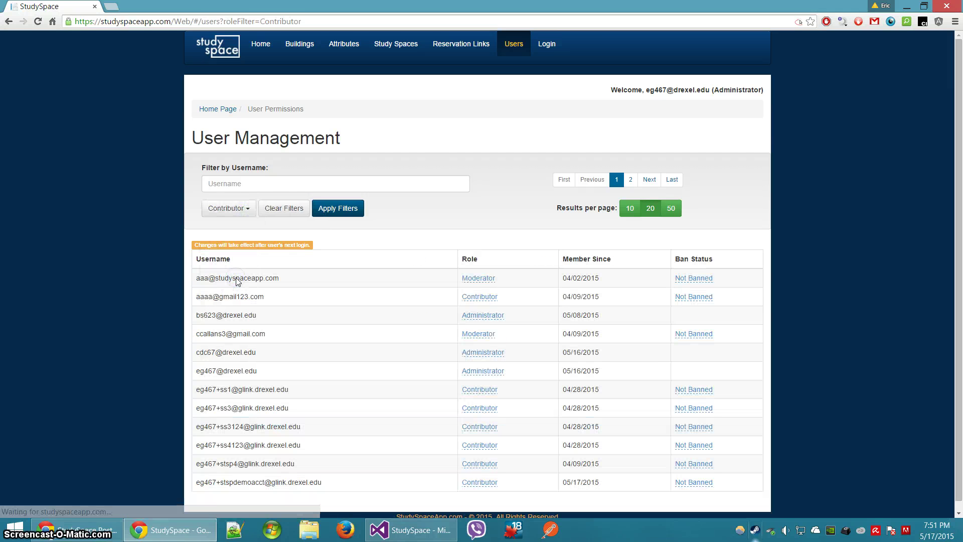
click(234, 209)
click(226, 232)
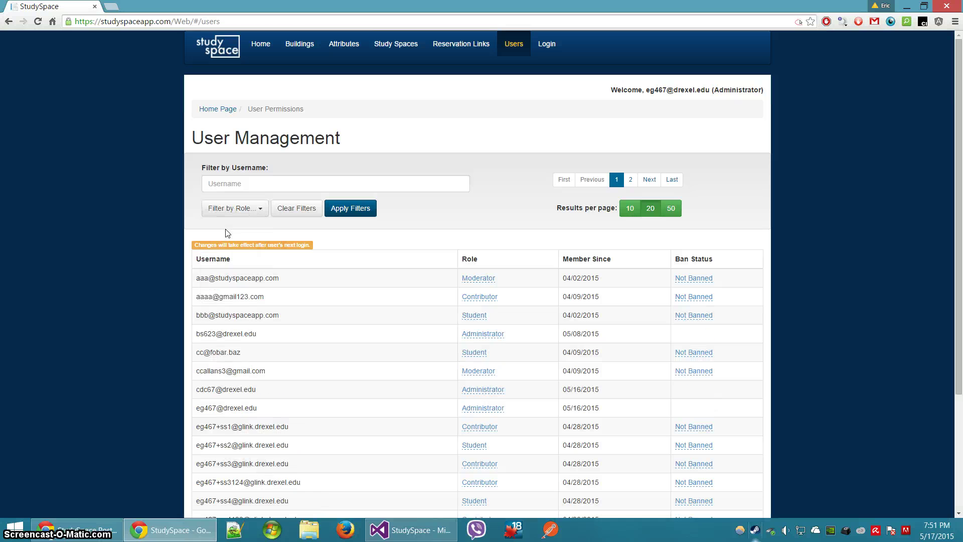